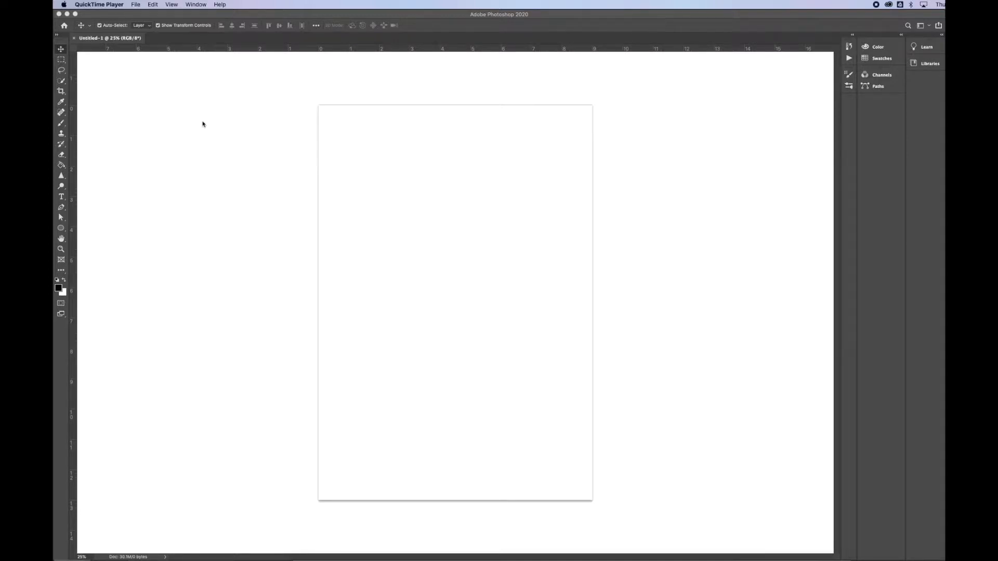
Place the image shutterstock_137585213.jpg into the blank document as an embedded layer.
left_click(234, 19)
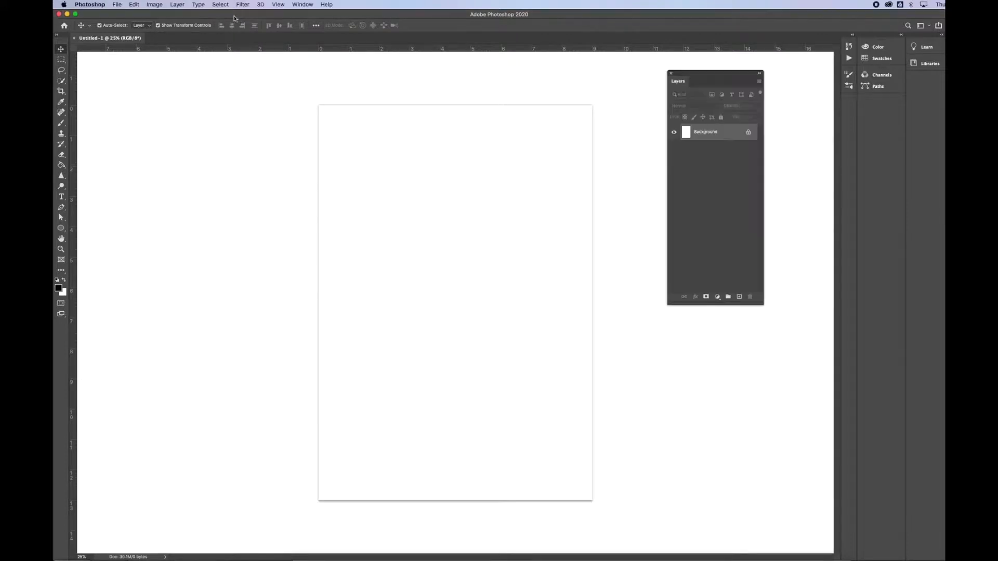
left_click(119, 6)
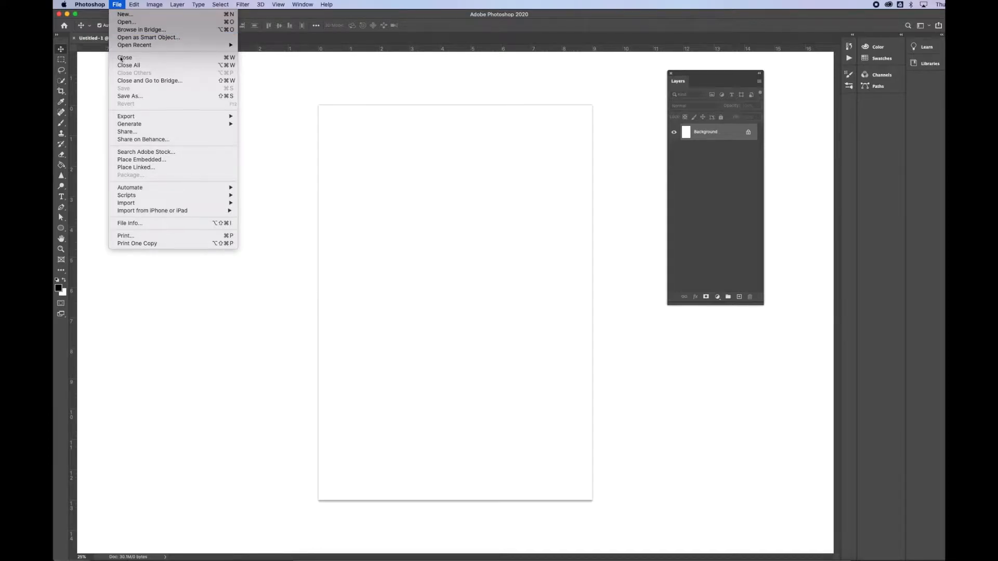
left_click(129, 161)
left_click(144, 161)
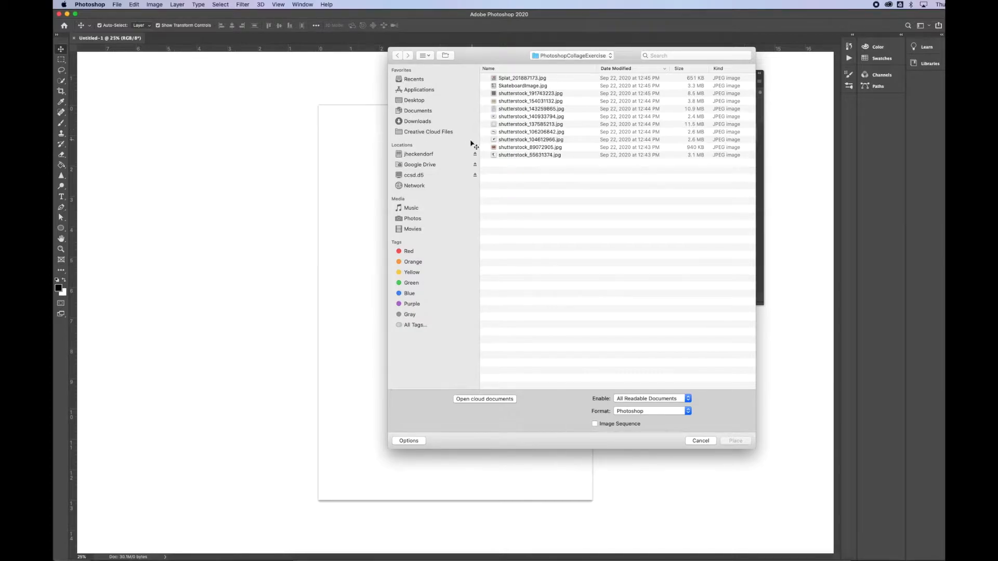
left_click(508, 125)
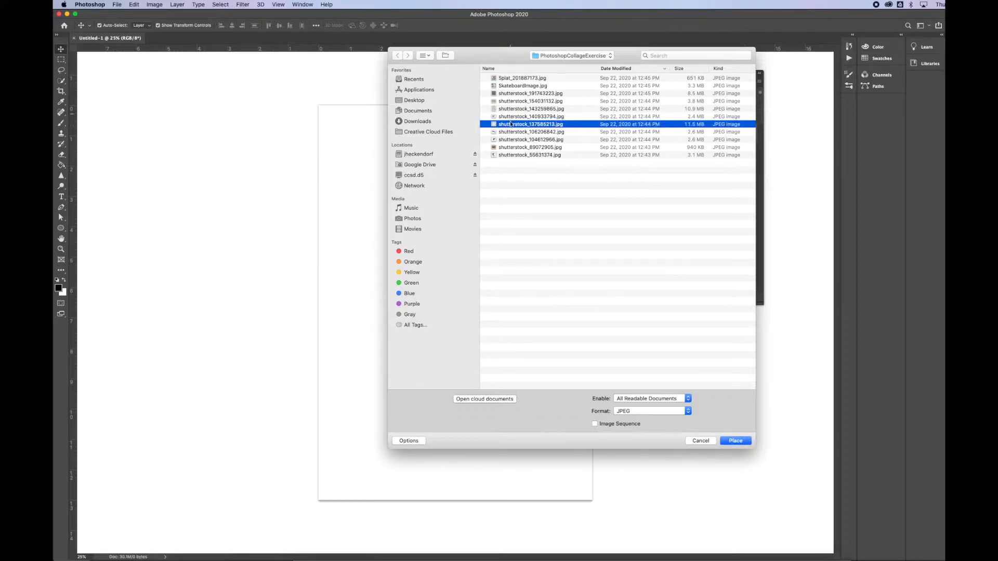
left_click(735, 441)
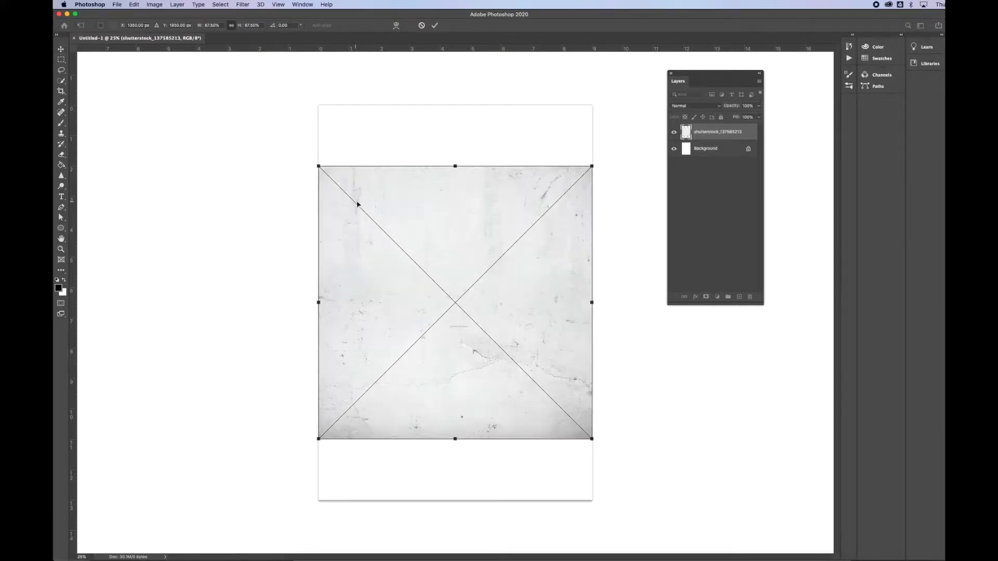
Enlarge the placed wall texture to about 99% so it covers the full page height, and commit the placement.
left_click_drag(455, 165, 450, 103)
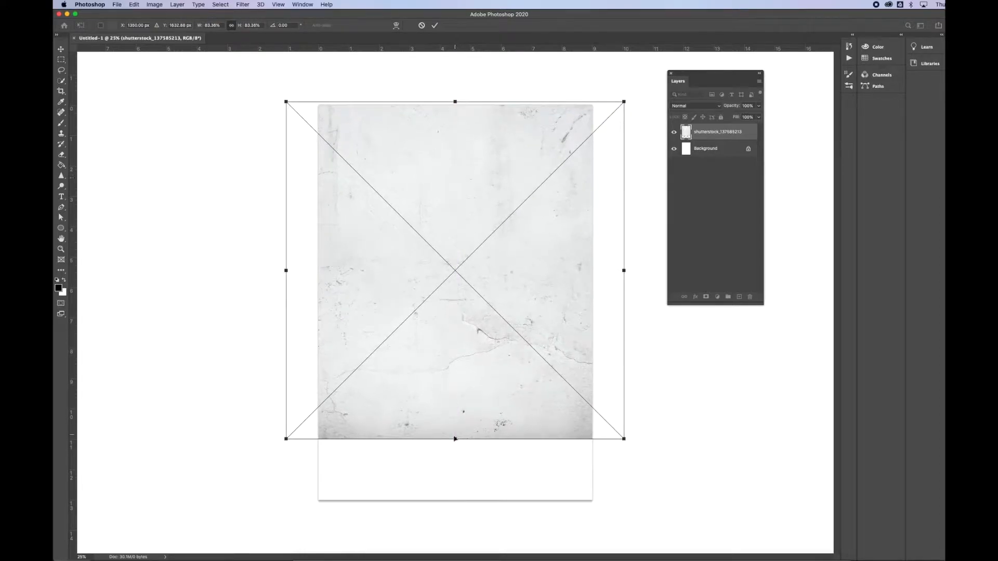
left_click_drag(455, 439, 454, 504)
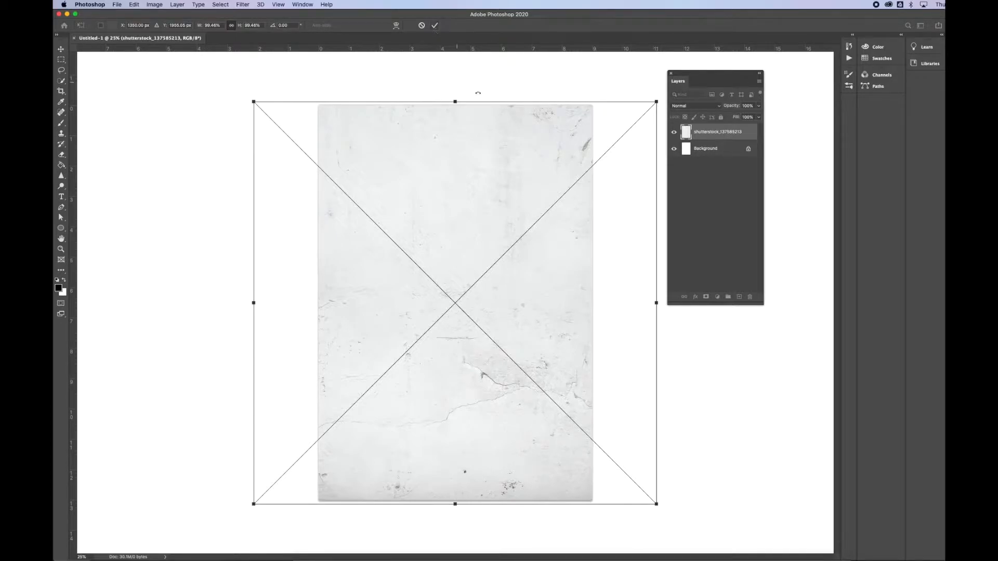
left_click(435, 27)
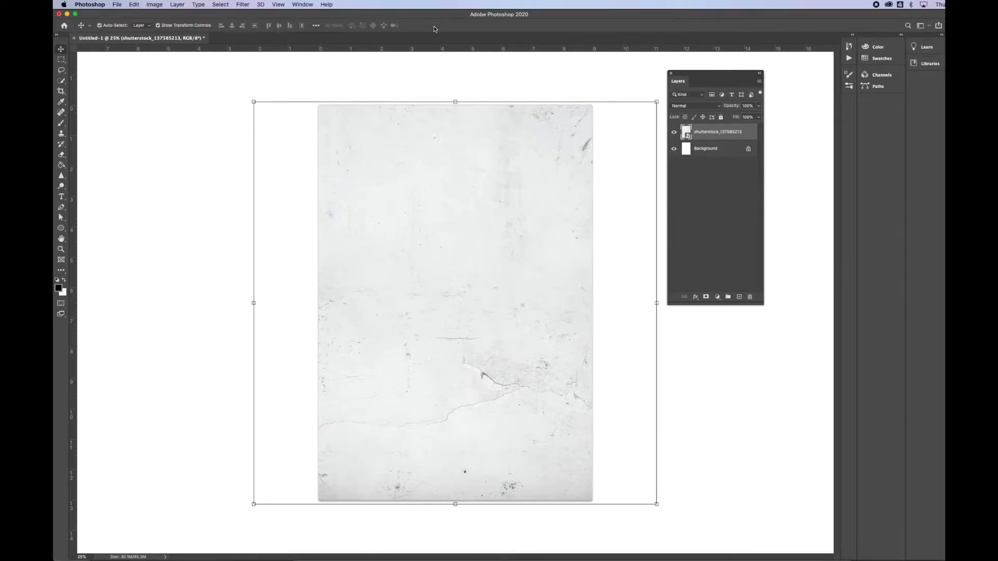
left_click(475, 90)
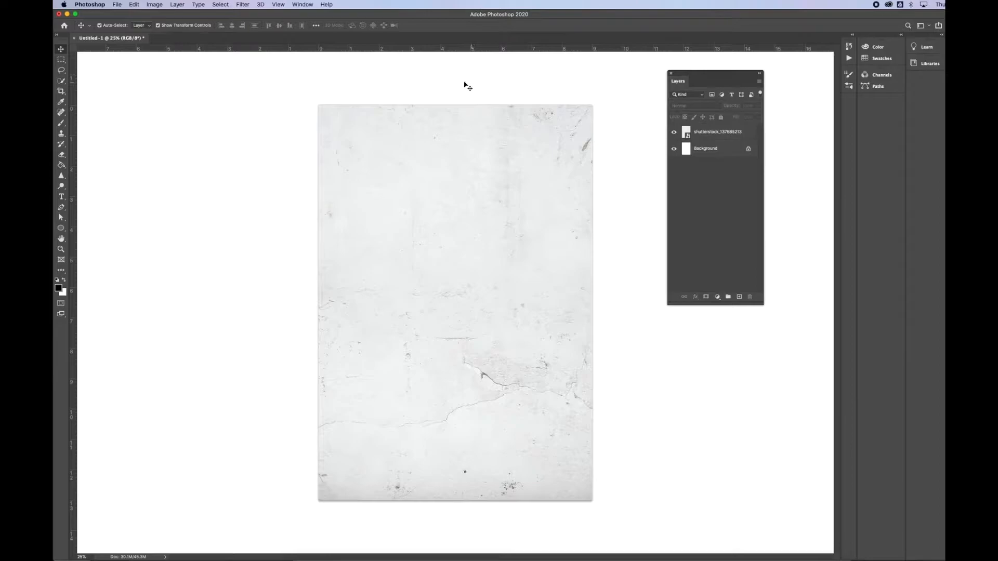
Embed SkateboardImage.jpg above the wall texture, keeping its default placement size.
left_click(119, 5)
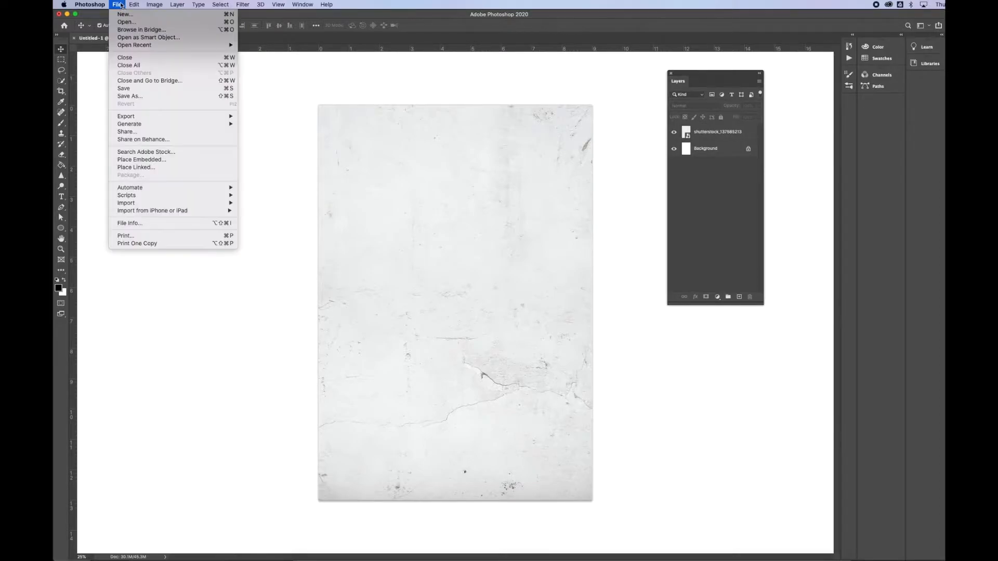
left_click(140, 160)
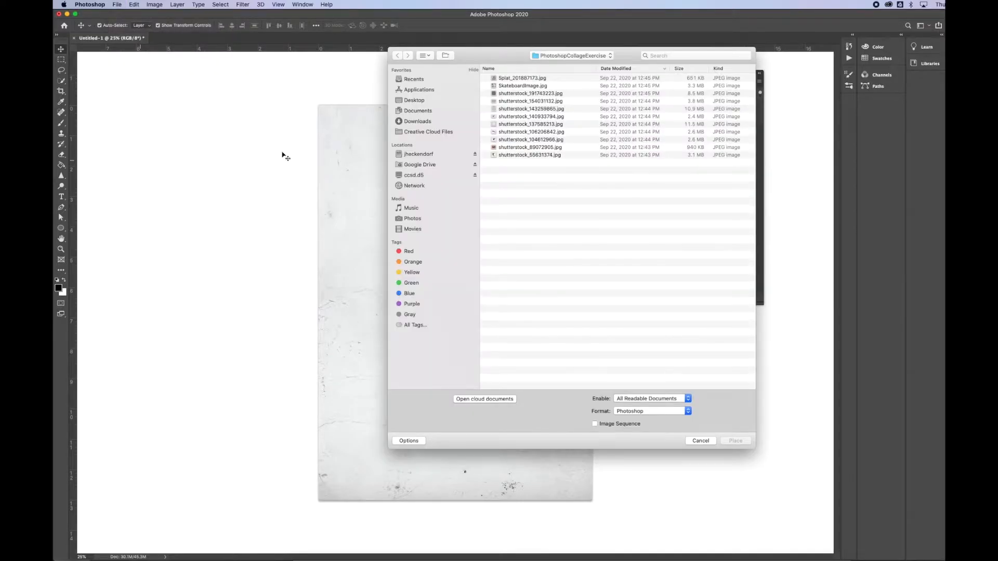
left_click(514, 85)
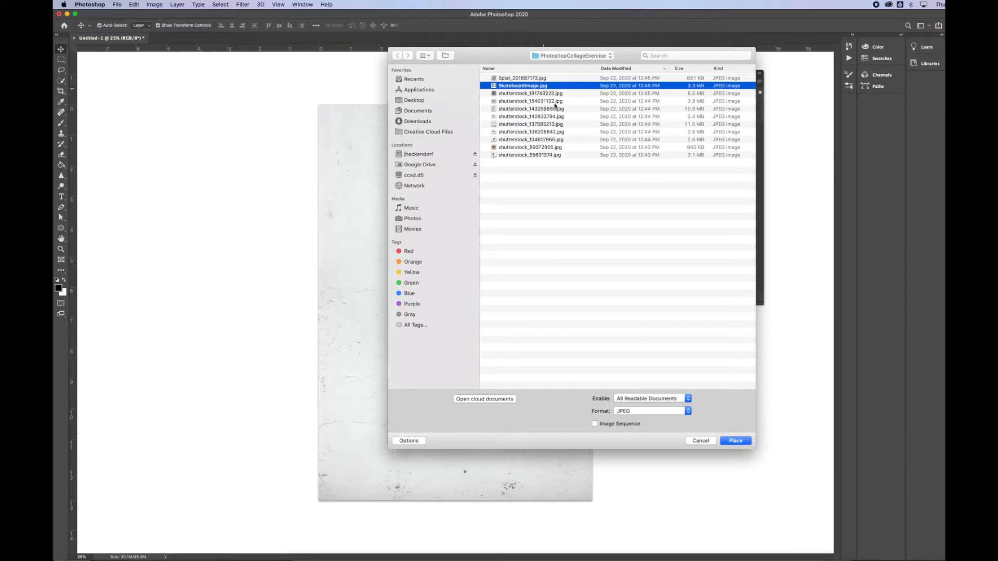
left_click(735, 441)
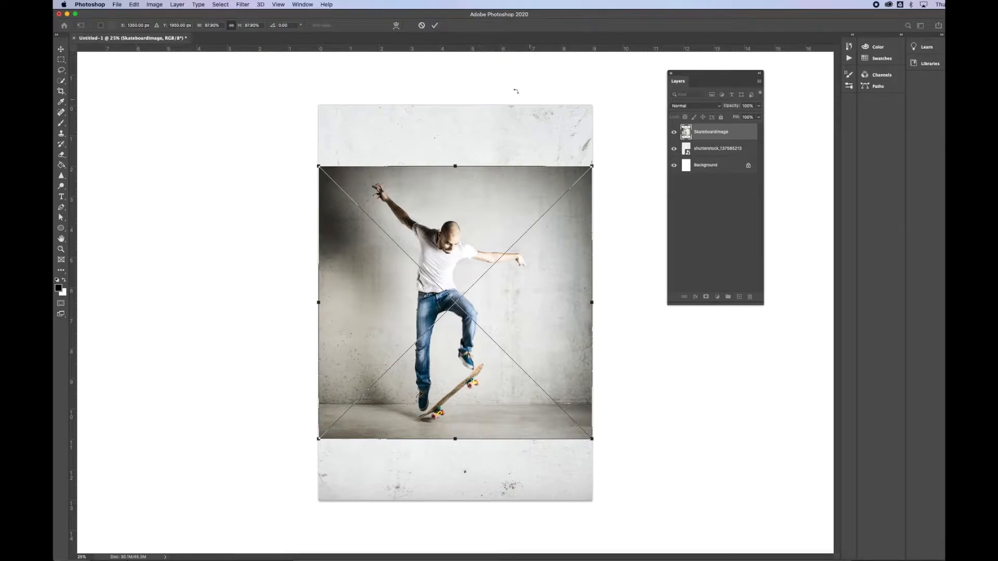
left_click(435, 27)
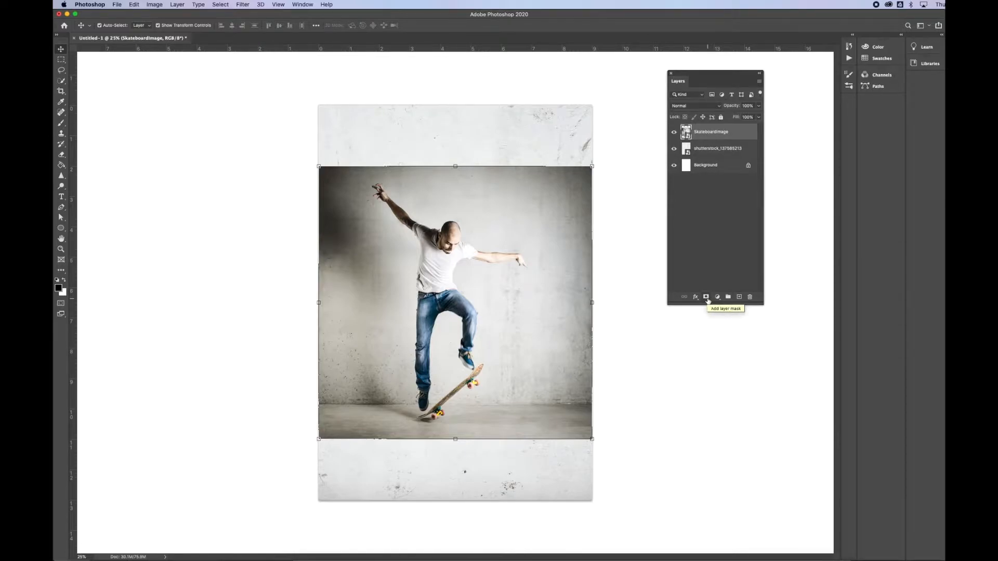
Select the man and skateboard on the SkateboardImage layer with the Quick Selection tool and convert the selection into a layer mask.
left_click(145, 98)
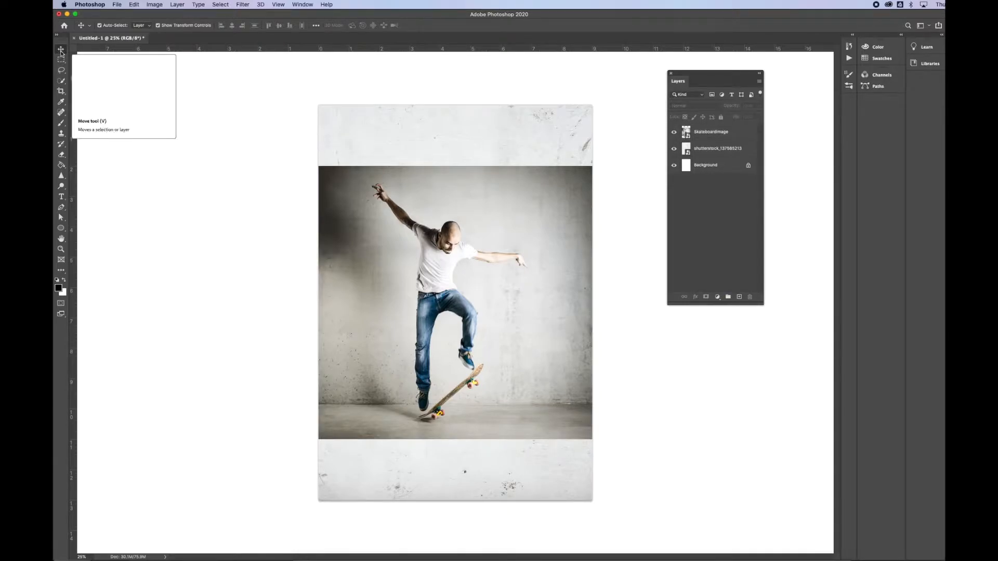
left_click(739, 134)
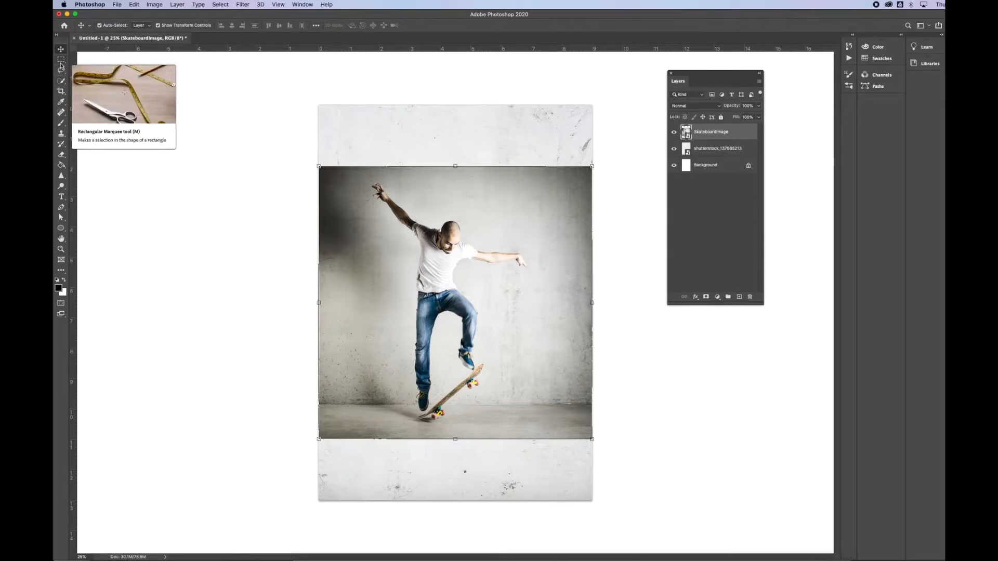
left_click(62, 82)
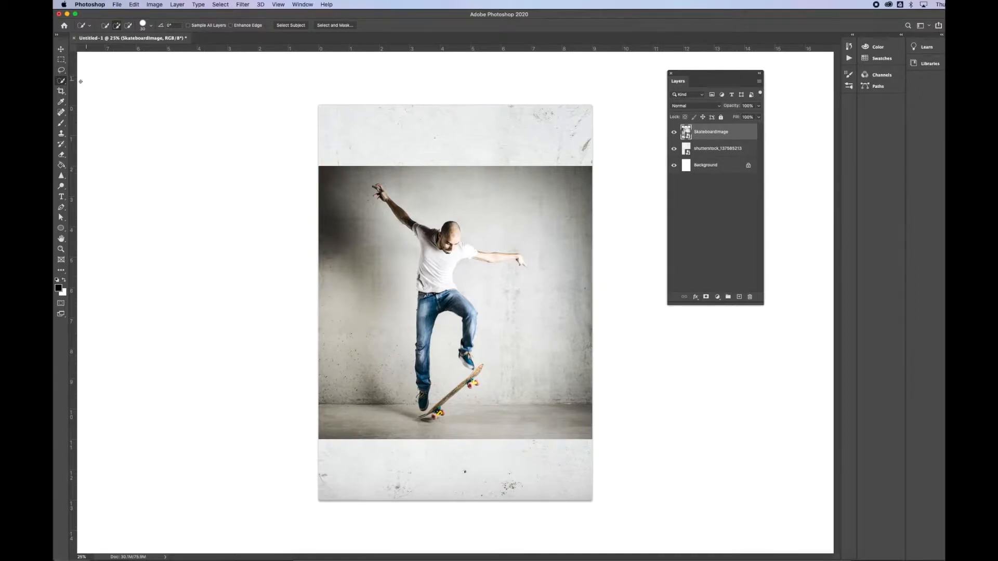
mouse_move(433, 254)
left_mouse_down()
mouse_move(432, 299)
mouse_move(458, 303)
left_mouse_up()
mouse_move(412, 226)
left_mouse_down()
mouse_move(375, 187)
mouse_move(381, 193)
left_mouse_up()
left_click(129, 27)
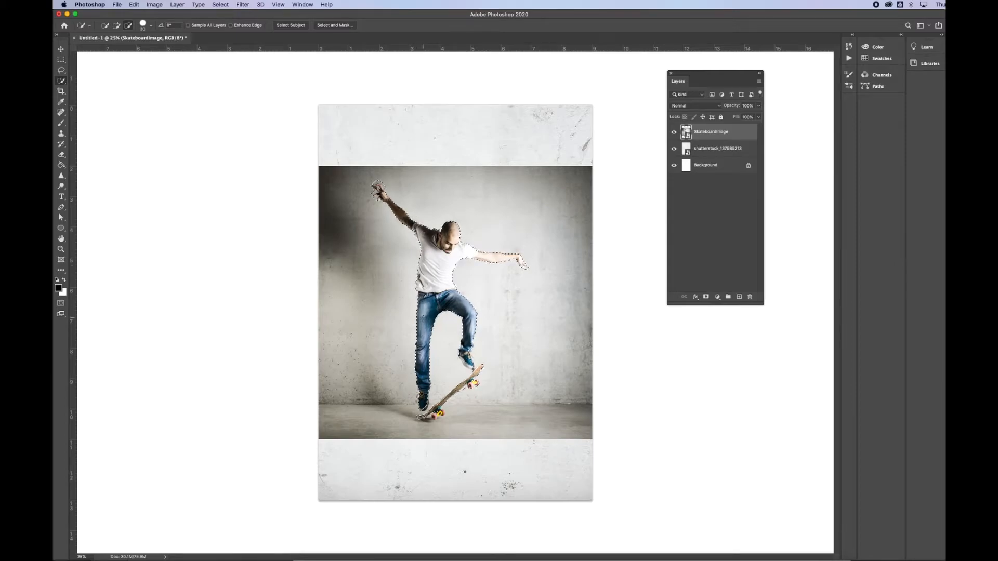
left_click(705, 297)
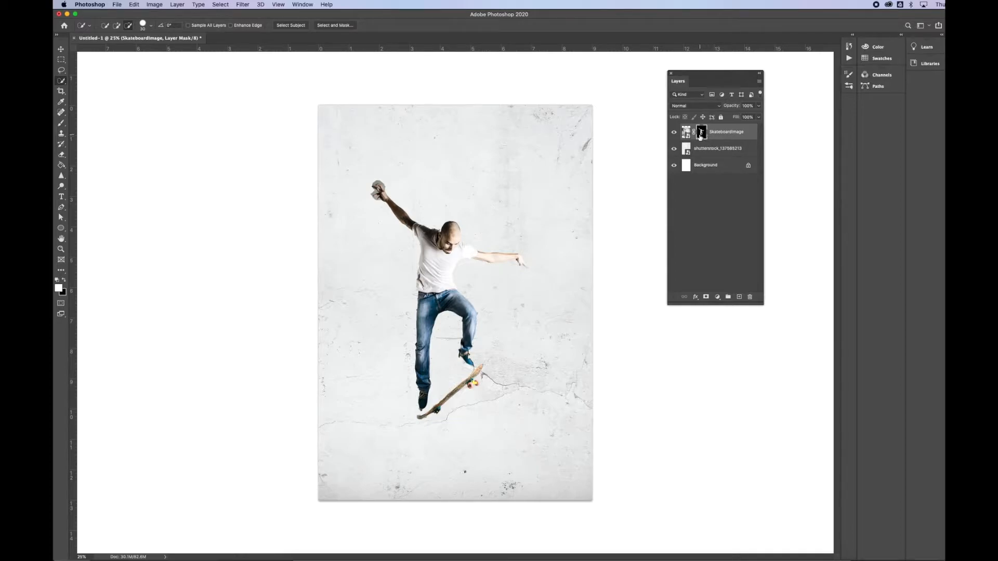
Choose a small Hard Round brush at 100% hardness for painting on the skateboarder's layer mask.
left_click(61, 123)
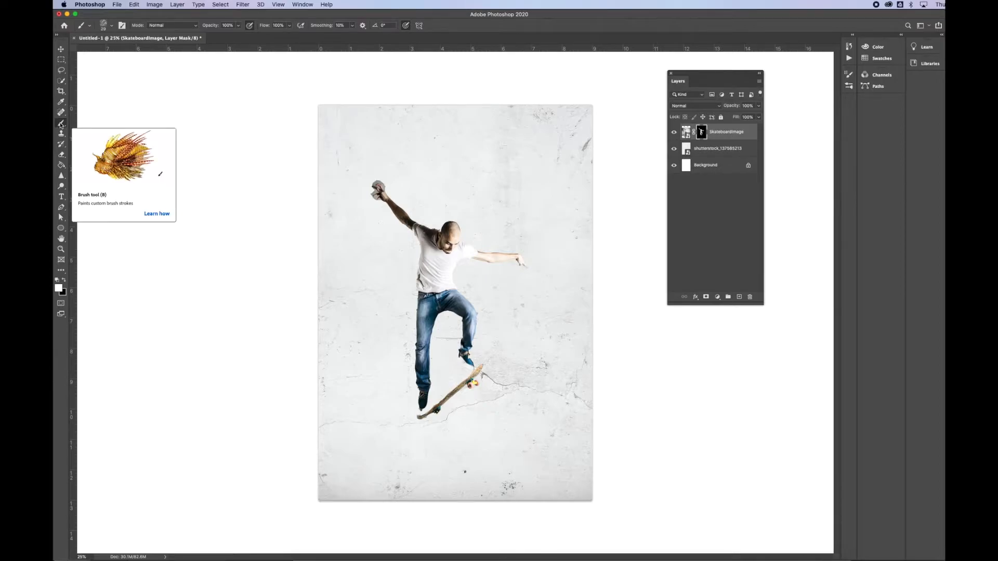
left_click(111, 25)
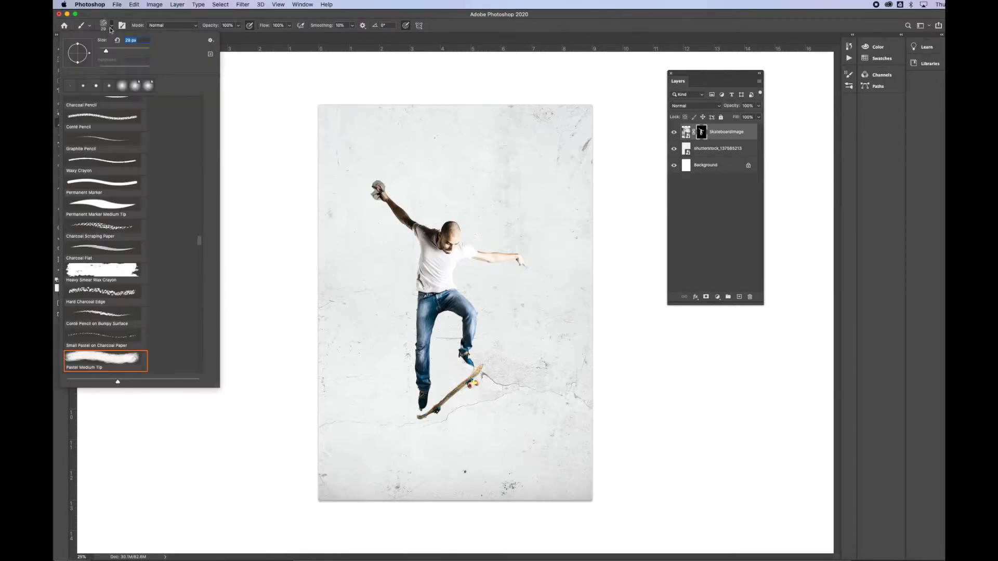
scroll(108, 119, "up", 15)
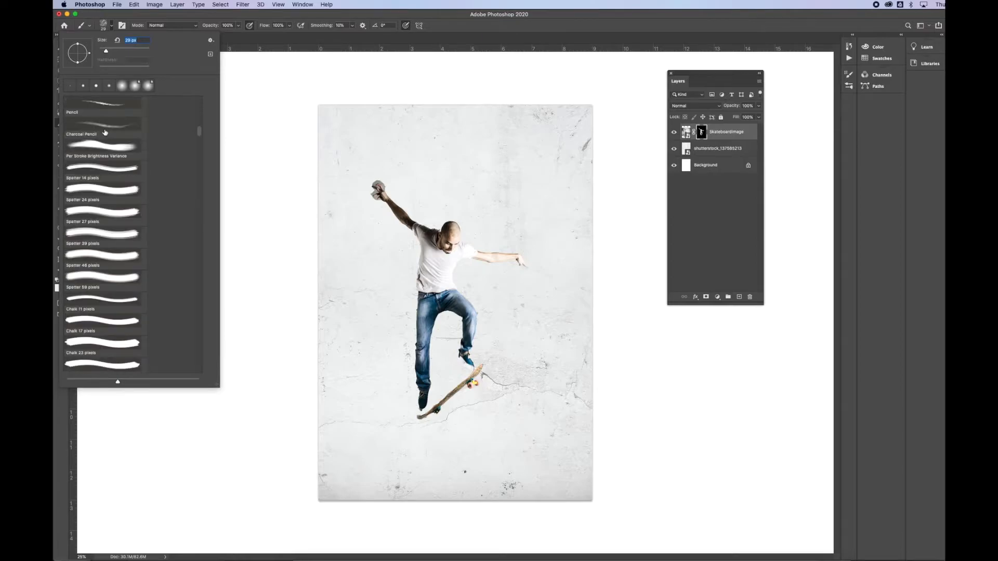
scroll(106, 133, "up", 5)
left_click(95, 127)
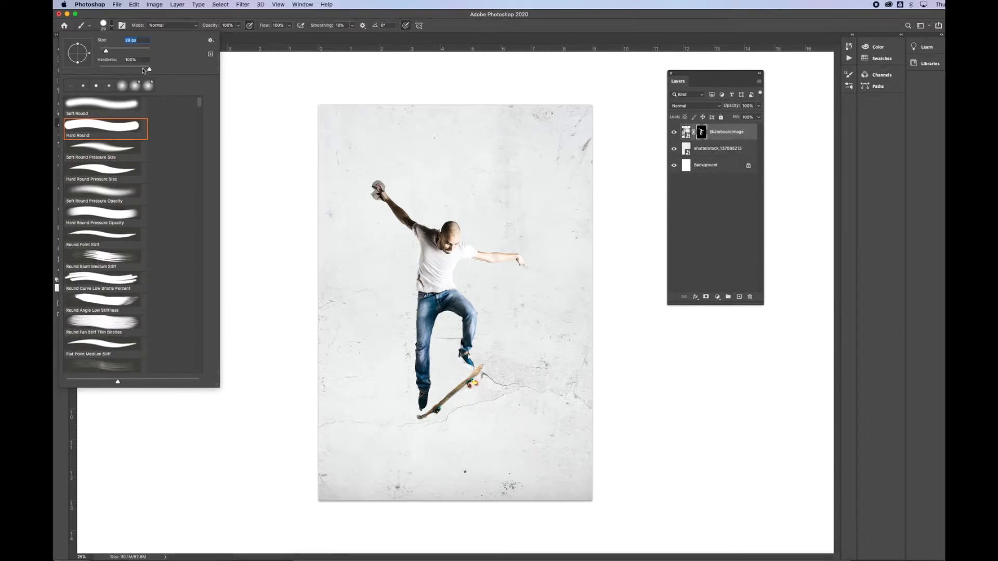
left_click_drag(106, 52, 103, 51)
left_click(385, 185)
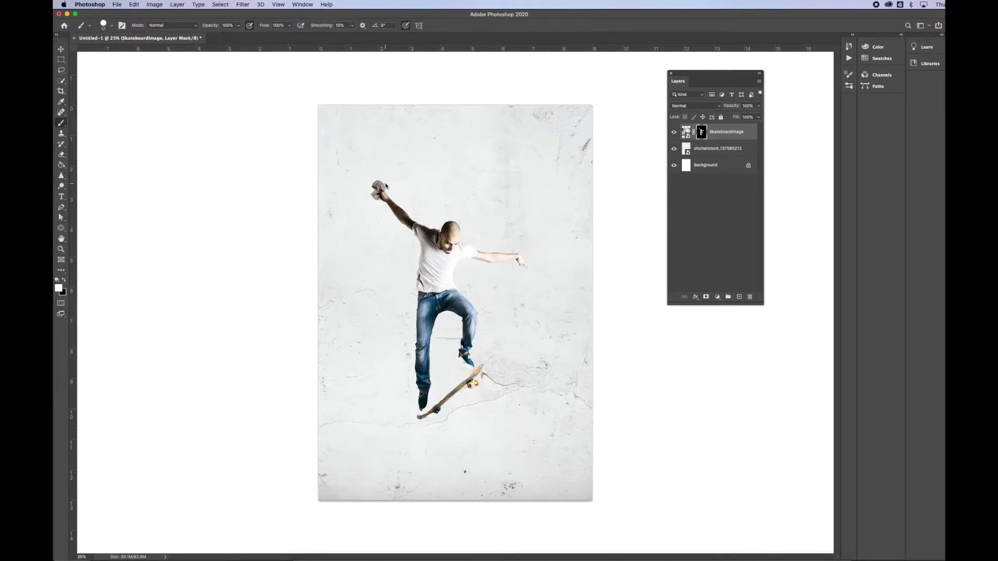
Paint the mask white above the raised hand to reveal the photo, and paint black there to hide it again.
mouse_move(385, 184)
left_mouse_down()
mouse_move(376, 177)
mouse_move(402, 172)
left_mouse_up()
mouse_move(379, 154)
left_mouse_down()
mouse_move(383, 172)
mouse_move(400, 172)
left_mouse_up()
left_click(64, 280)
mouse_move(384, 183)
left_mouse_down()
mouse_move(372, 174)
mouse_move(396, 169)
mouse_move(374, 180)
left_mouse_up()
mouse_move(377, 179)
left_mouse_down()
mouse_move(372, 167)
mouse_move(396, 176)
mouse_move(387, 168)
left_mouse_up()
Paint black on the mask with resized brushes to remove the leftover grey wall around and between the raised hand's fingers.
key("bracketright")
key("bracketright")
key("bracketright")
key("bracketright")
key("bracketright")
key("bracketright")
key("bracketleft")
key("bracketleft")
key("bracketleft")
key("bracketleft")
key("bracketleft")
key("bracketleft")
key("super+equal")
key("super+equal")
key("super+equal")
scroll(391, 209, "left", 1)
scroll(391, 208, "up", 5)
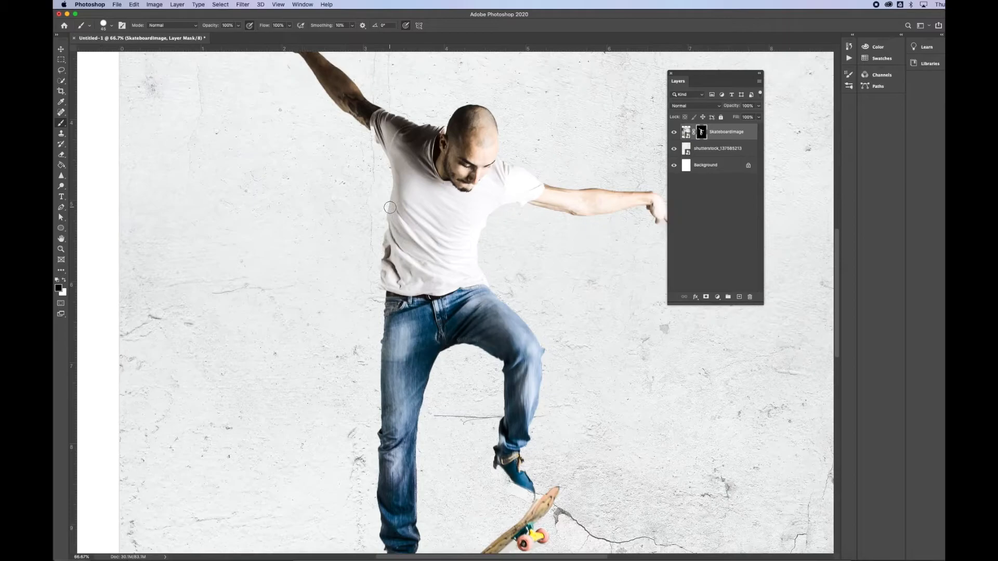
scroll(392, 209, "up", 10)
scroll(393, 209, "down", 15)
scroll(393, 210, "up", 3)
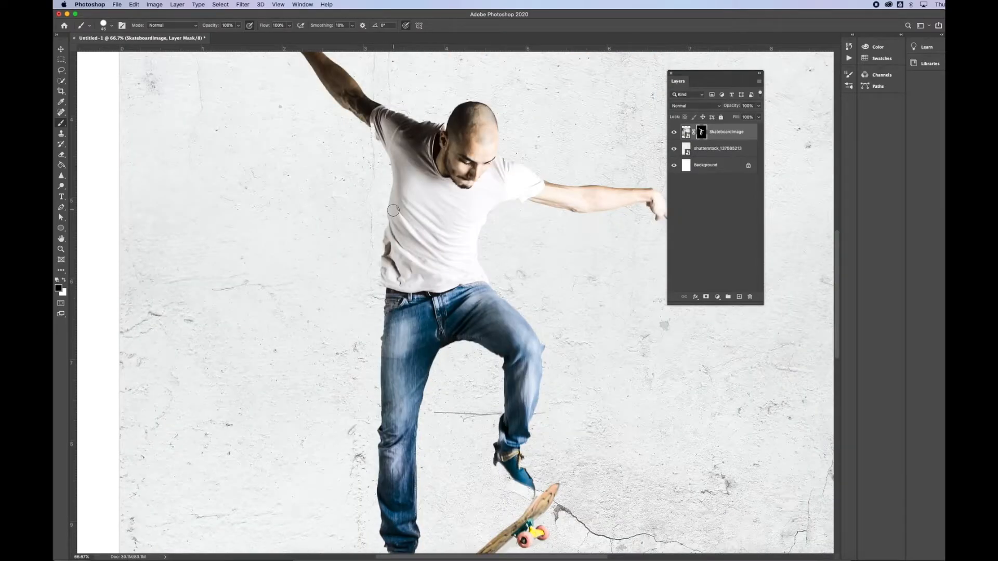
scroll(393, 210, "up", 3)
scroll(384, 206, "left", 3)
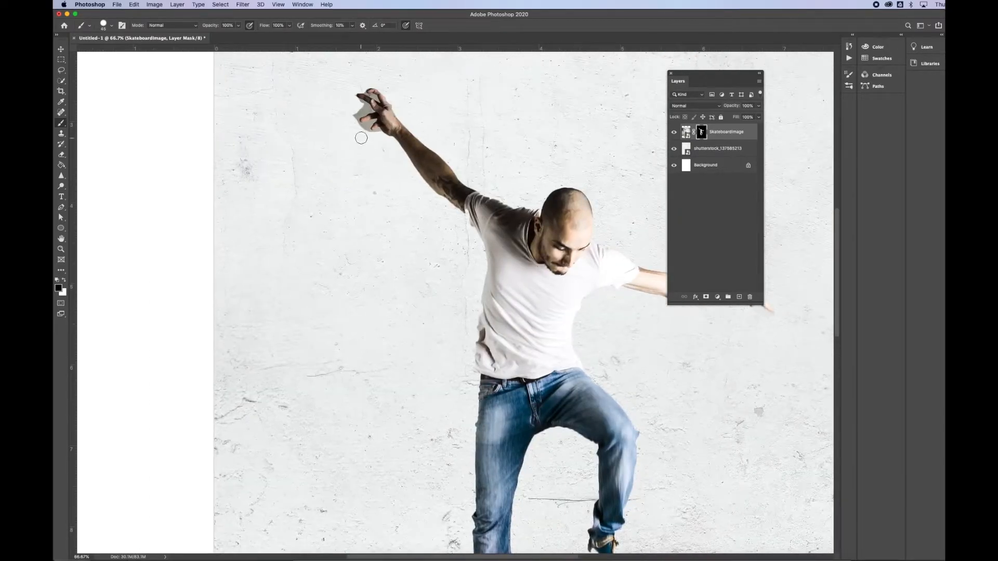
mouse_move(360, 109)
left_mouse_down()
mouse_move(354, 123)
mouse_move(364, 132)
left_mouse_up()
key("bracketleft")
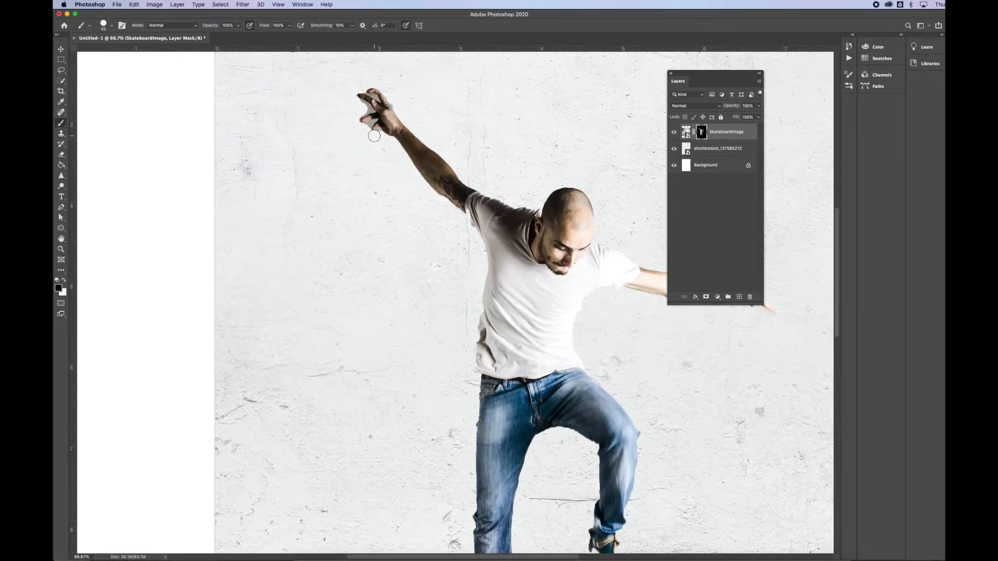
key("bracketleft")
key("bracketleft")
key("bracketleft")
Switch the painting colour to white, enlarge the brush to 50 px and reduce its hardness for a softer edge.
key("x")
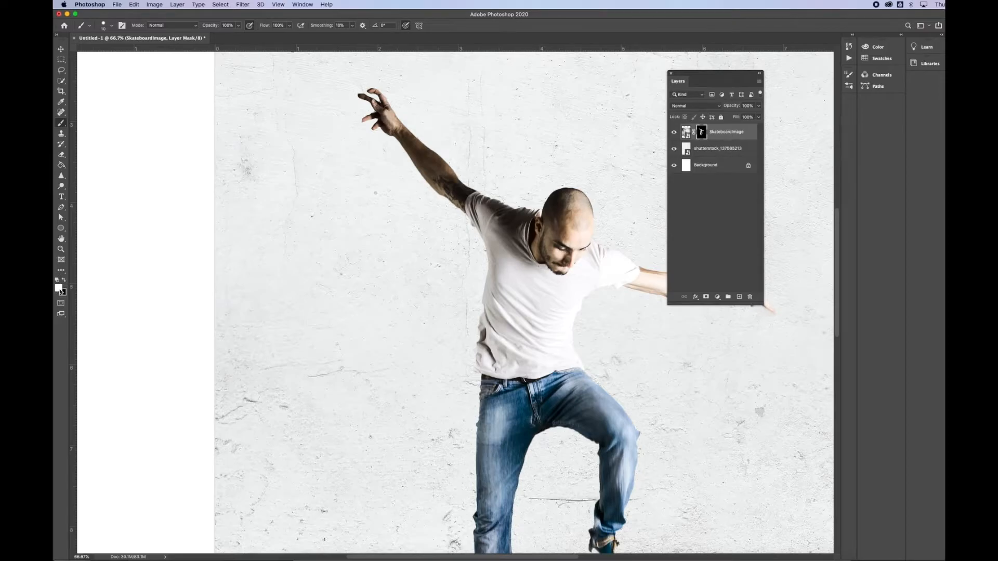
key("x")
key("x")
key("x")
key("x")
key("x")
key("x")
key("x")
key("x")
key("bracketright")
key("bracketright")
key("bracketright")
key("bracketright")
left_click(112, 25)
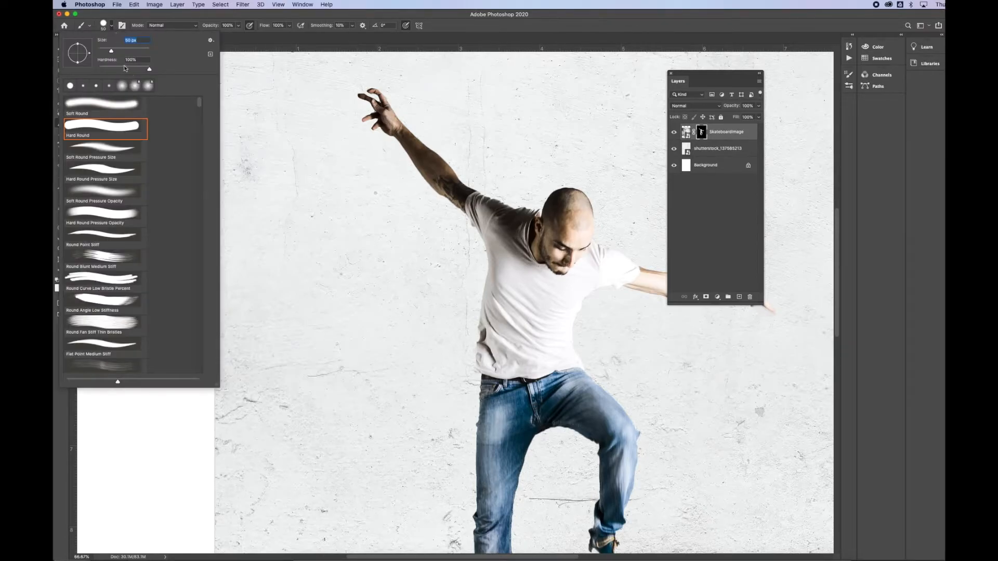
left_click_drag(146, 67, 118, 67)
Soften the cut-out's edge along the raised arm and the side of the shirt by brushing black on the mask.
left_click(408, 164)
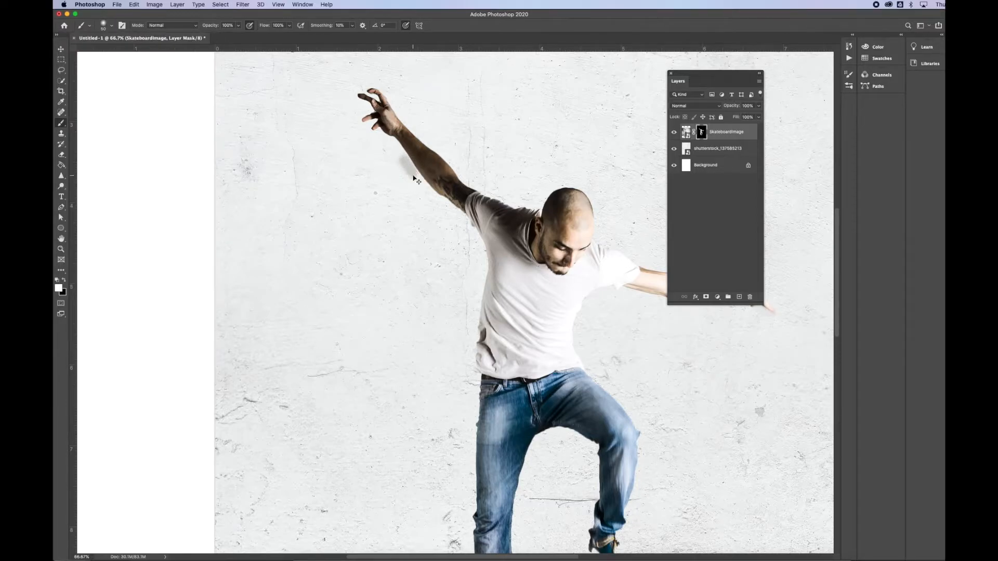
key("x")
left_click_drag(407, 156, 409, 150)
key("x")
key("x")
mouse_move(404, 153)
left_mouse_down()
mouse_move(484, 256)
mouse_move(472, 363)
left_mouse_up()
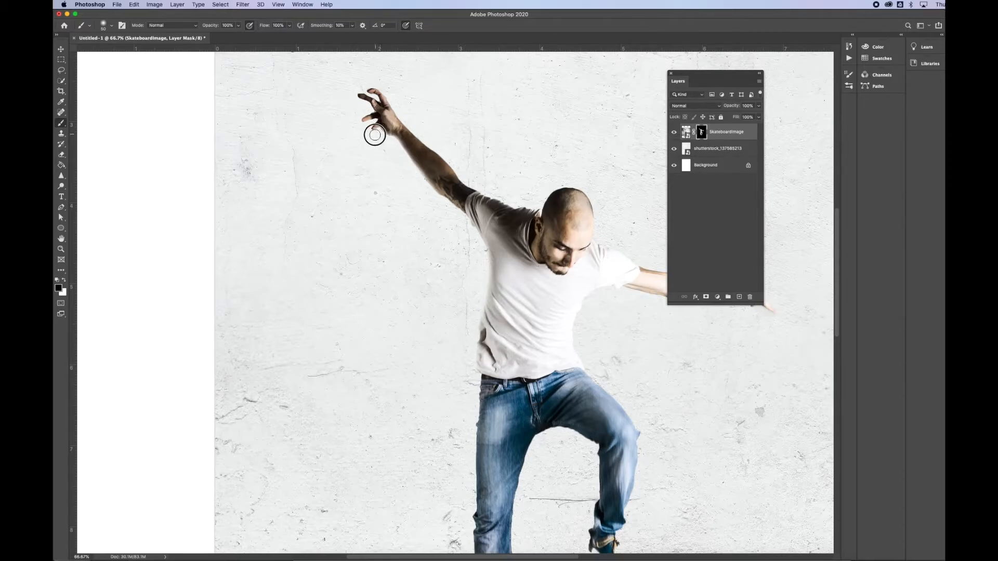
Restore the missing sole of the raised shoe by painting white on the layer mask.
scroll(476, 234, "down", 5)
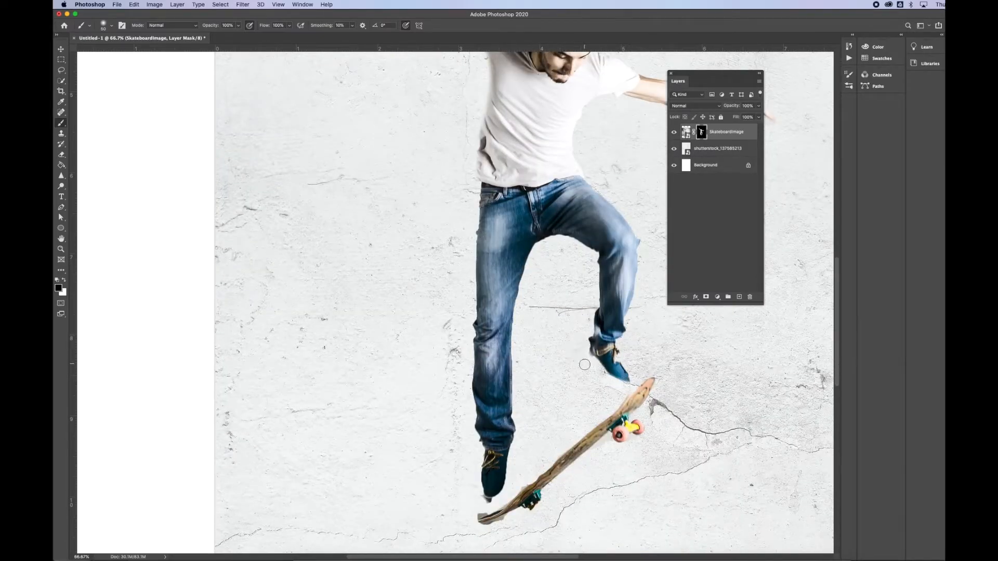
key("x")
left_click_drag(599, 360, 623, 378)
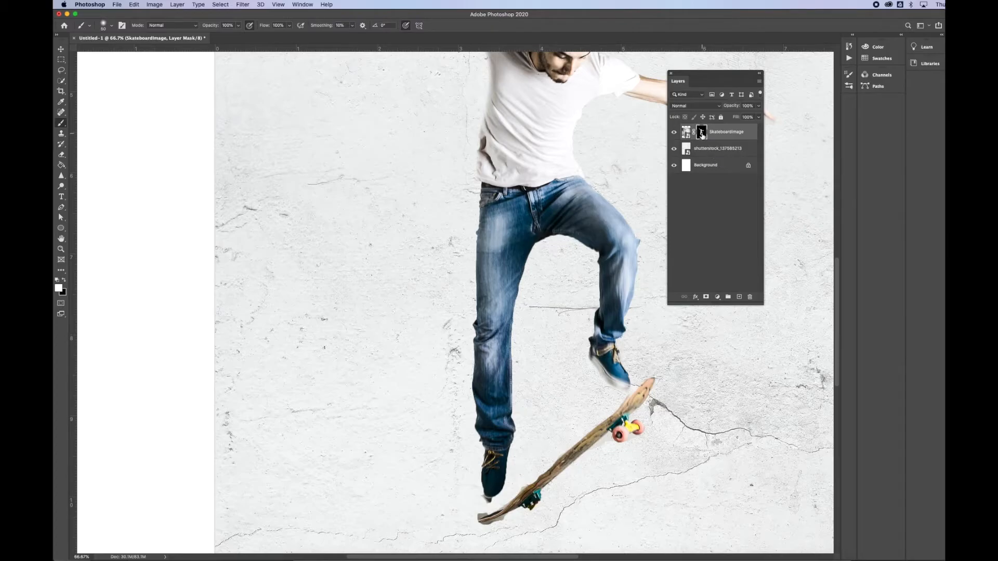
left_click(686, 133)
left_click(64, 281)
left_click(701, 133)
key("super+minus")
key("super+minus")
key("super+minus")
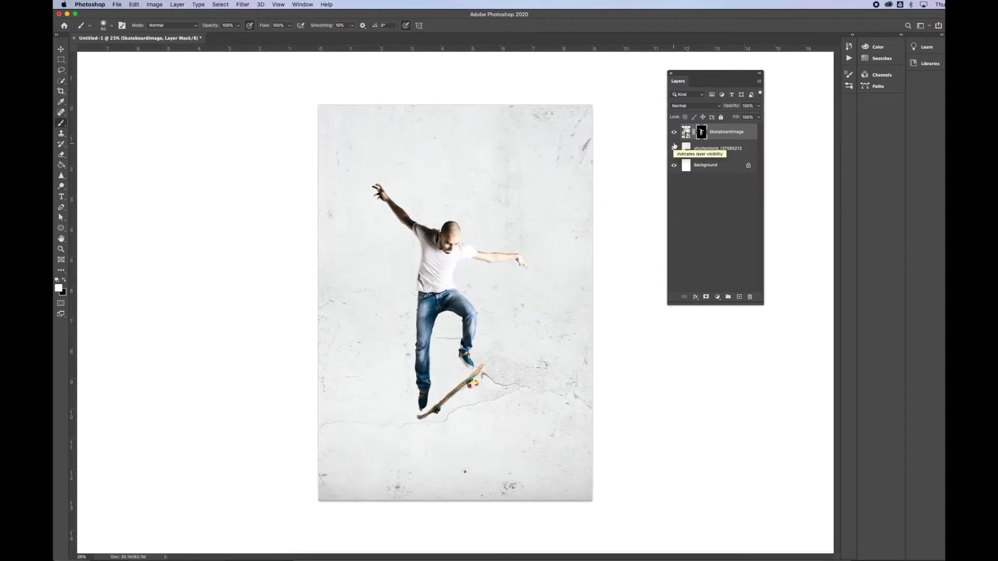
Duplicate the SkateboardImage layer together with its layer mask.
left_click(737, 132)
left_click_drag(736, 133, 739, 297)
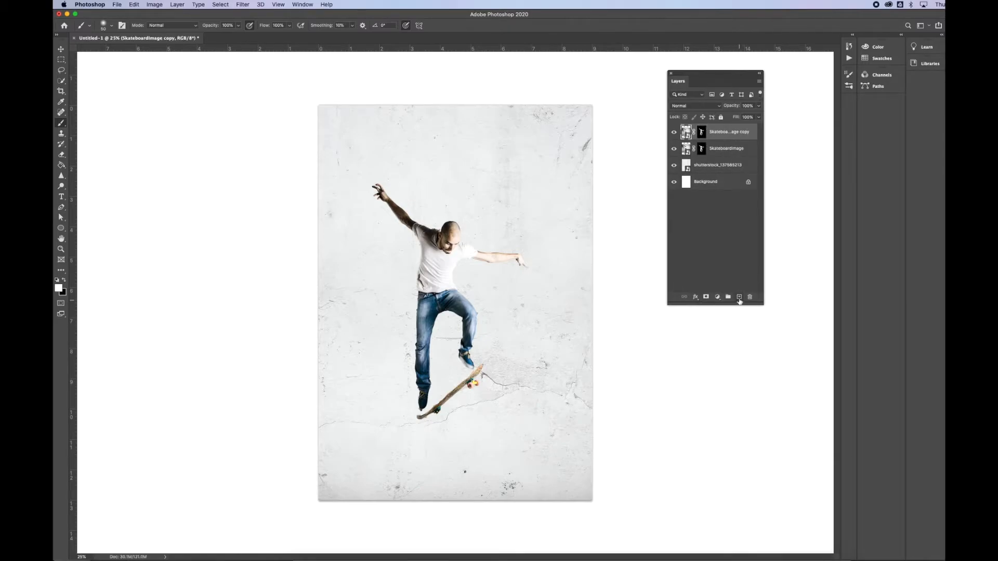
Make two further duplicates of the skateboarder copy with their default names, and delete both extra layers.
right_click(726, 137)
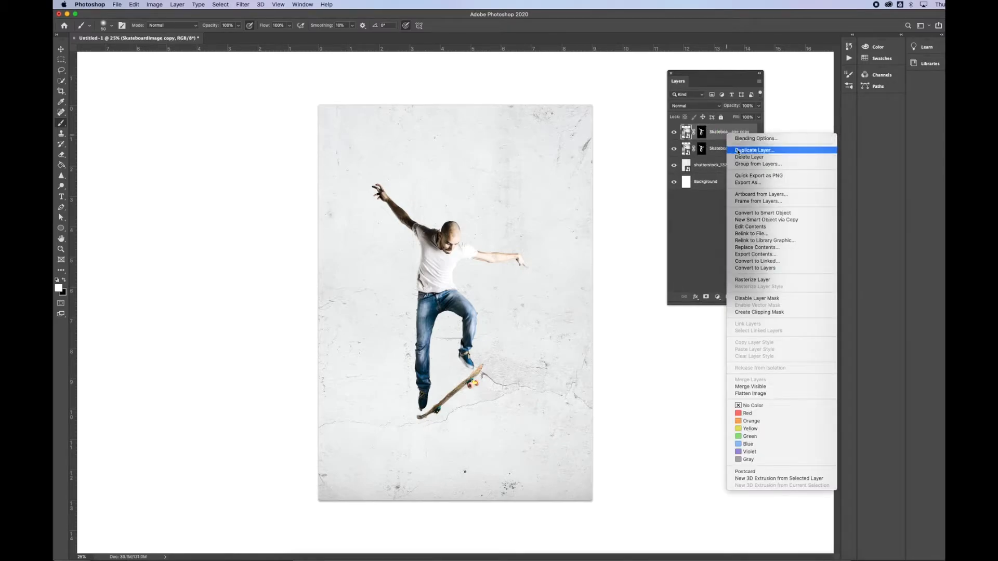
left_click(738, 150)
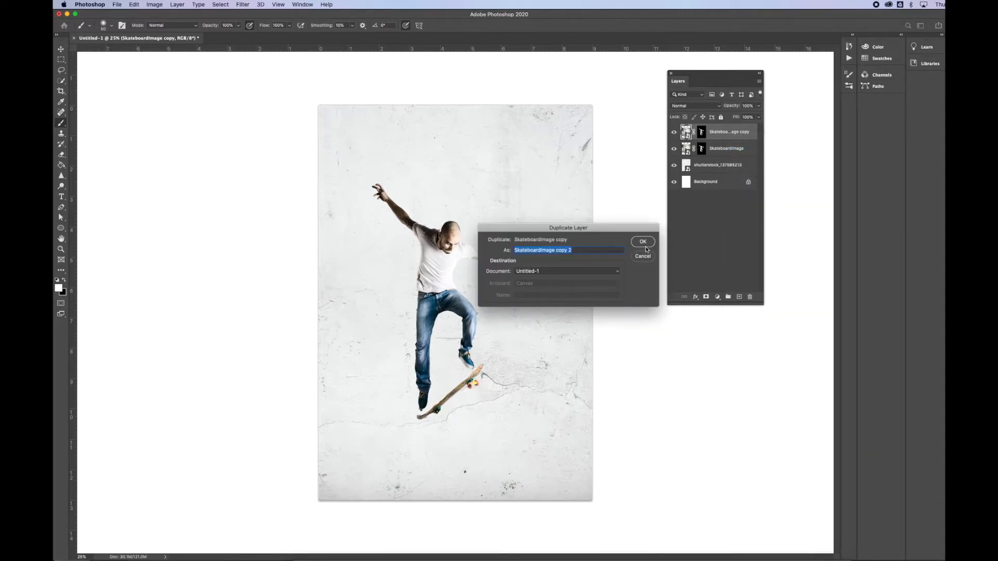
left_click(644, 242)
left_click(177, 4)
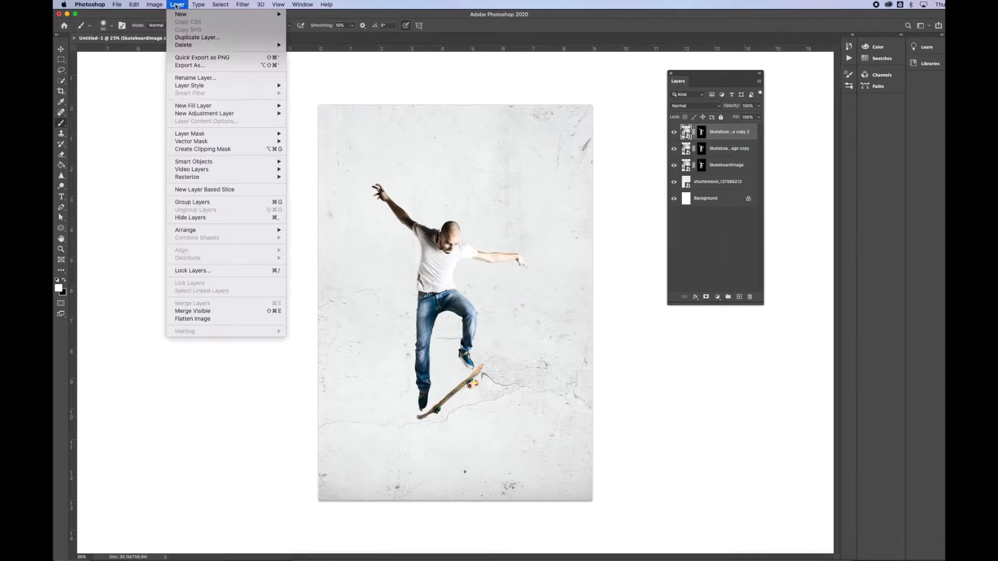
left_click(187, 39)
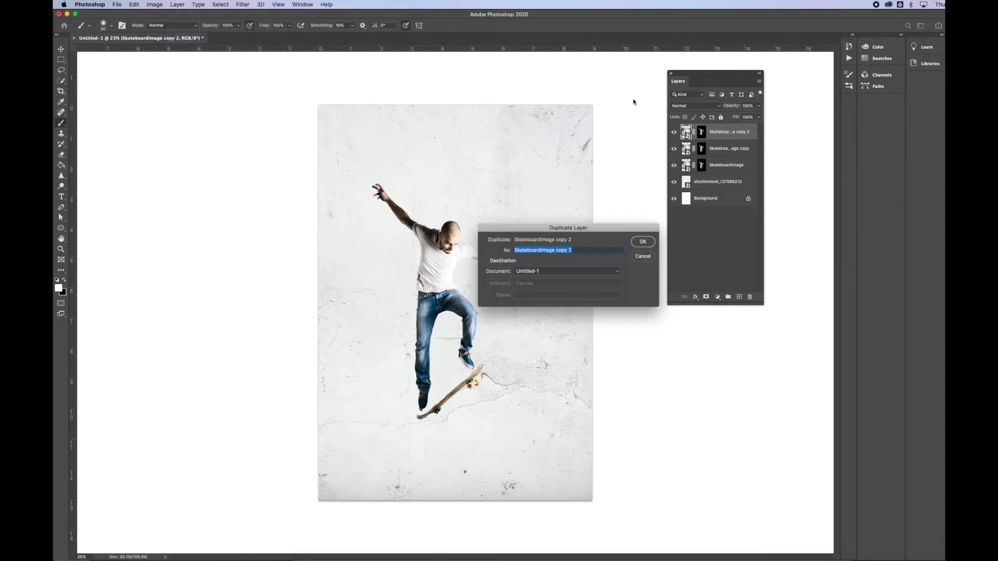
left_click(642, 242)
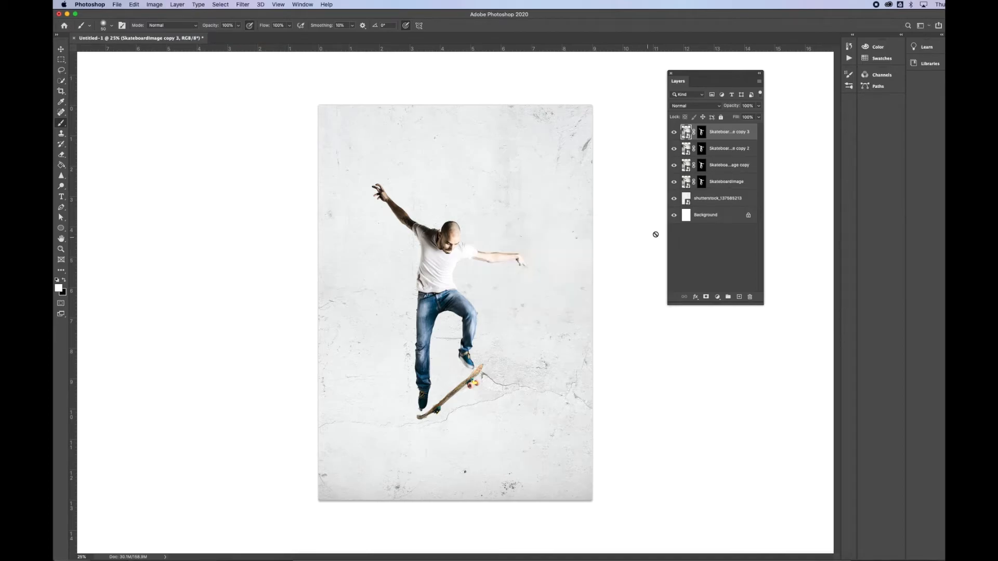
left_click(722, 150, "shift")
left_click_drag(722, 149, 748, 297)
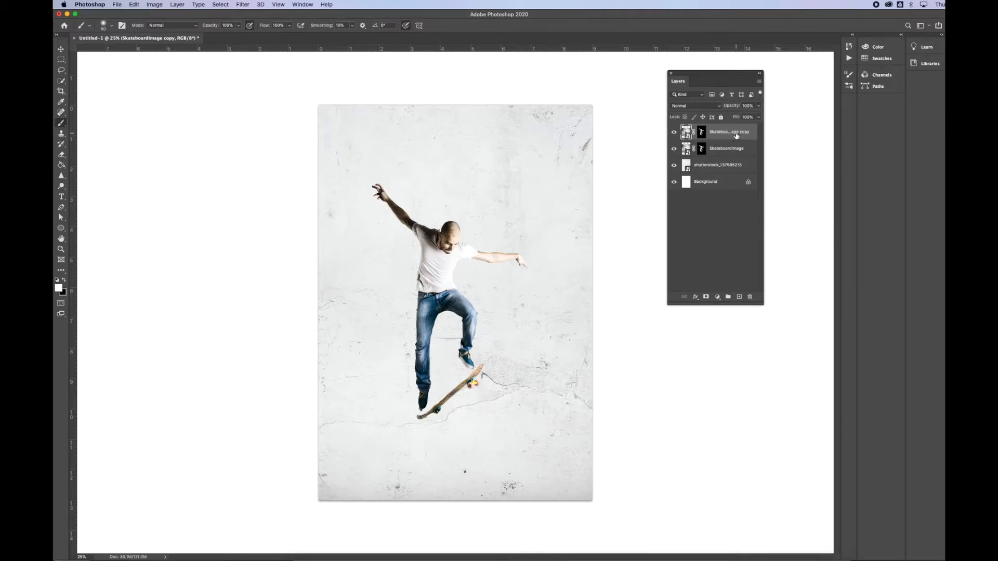
Try the Multiply blend mode on the skateboarder copy and return it to Normal.
key("super+equal")
key("super+equal")
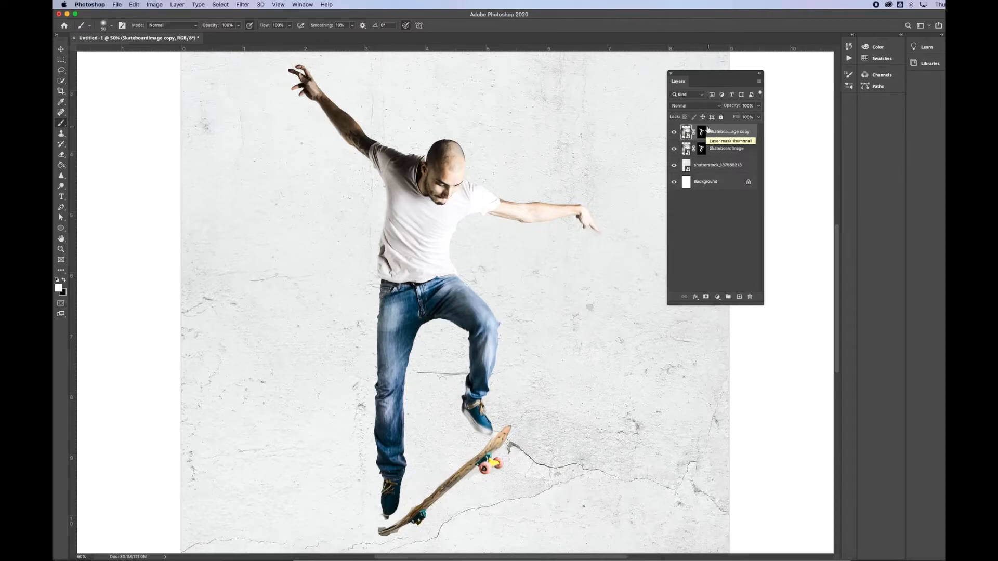
left_click(688, 107)
left_click(683, 105)
left_click(694, 107)
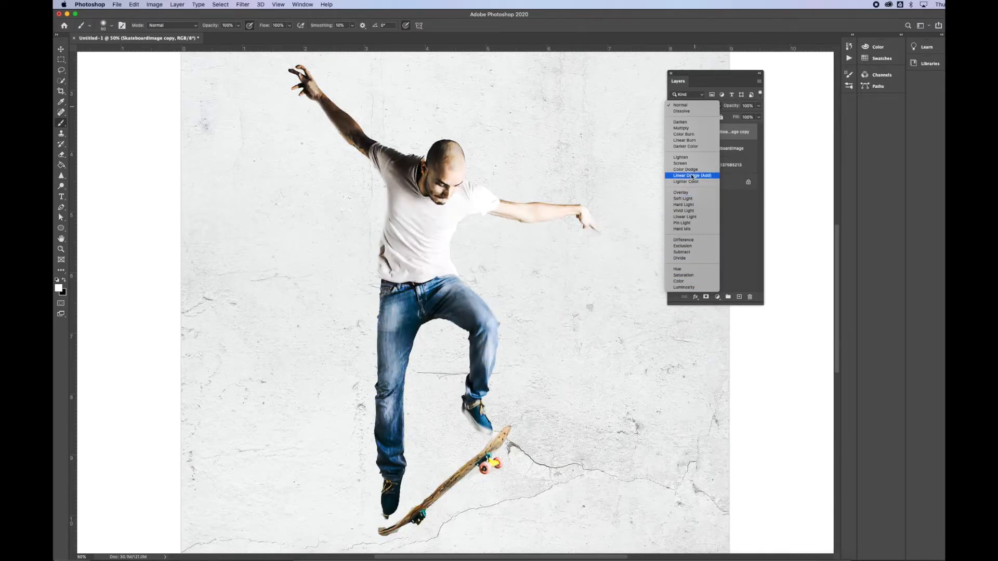
left_click(683, 129)
left_click_drag(741, 107, 778, 104)
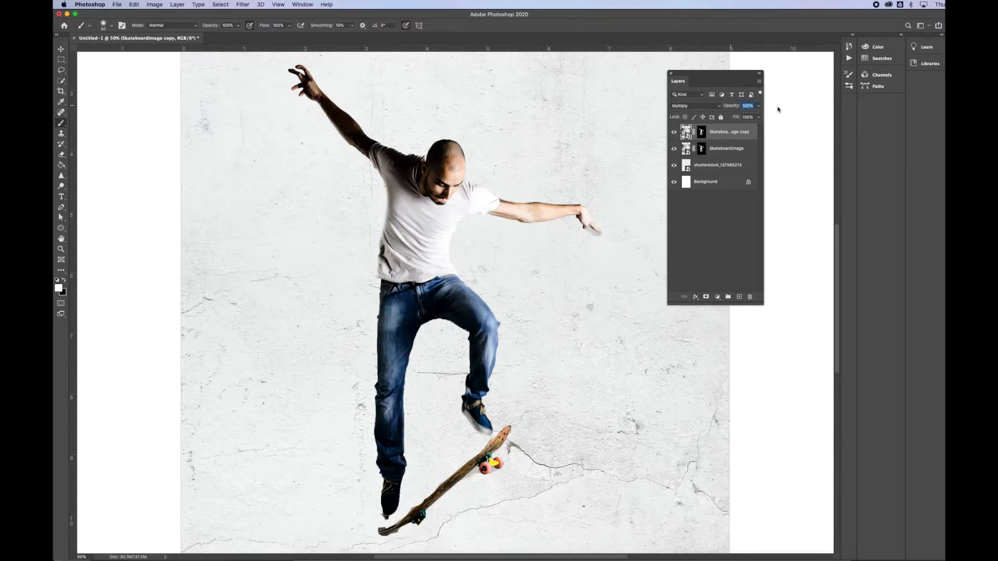
left_click(717, 107)
left_click(700, 82)
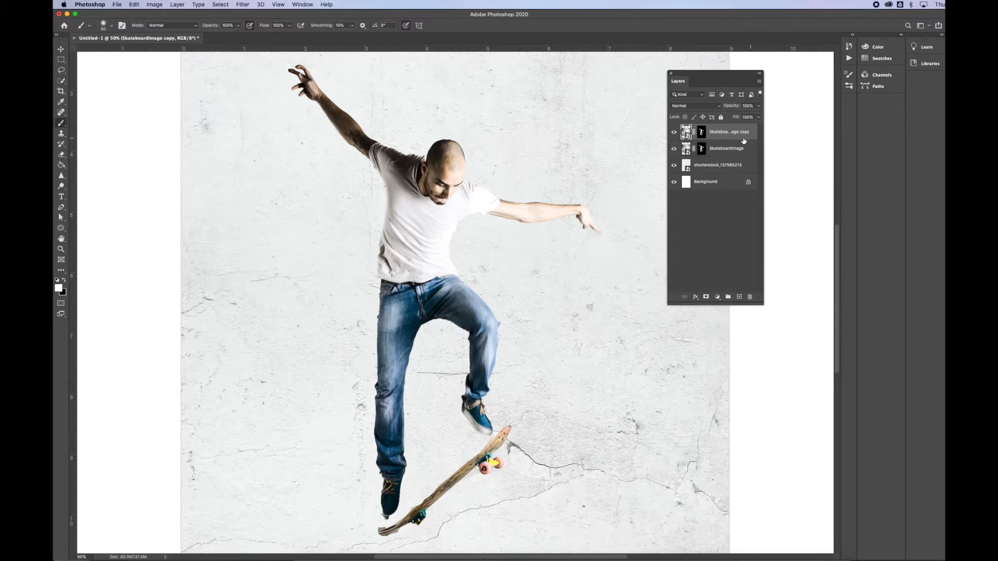
Apply a High Pass filter with a radius of 5.0 pixels to the duplicated skateboarder layer.
left_click(241, 5)
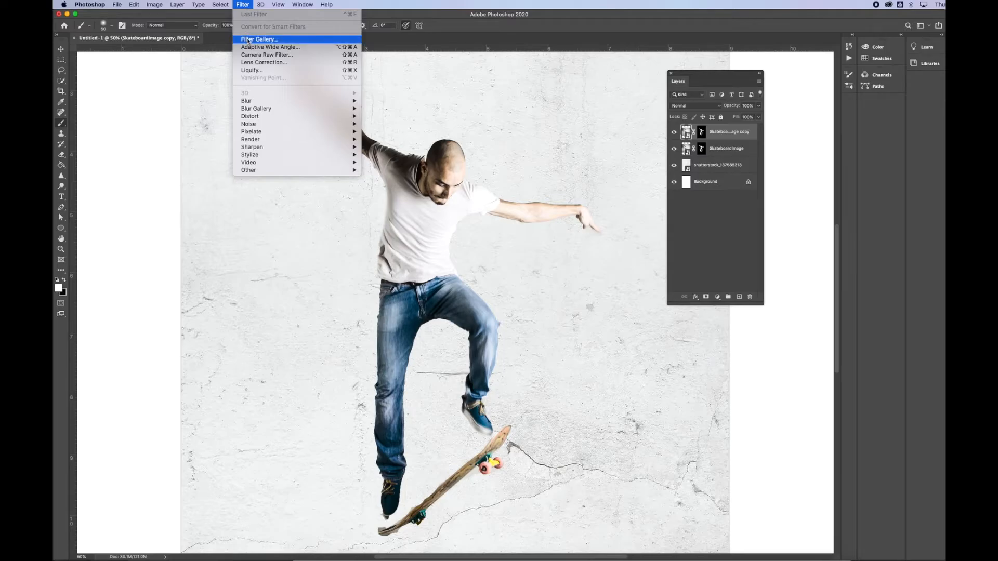
mouse_move(267, 156)
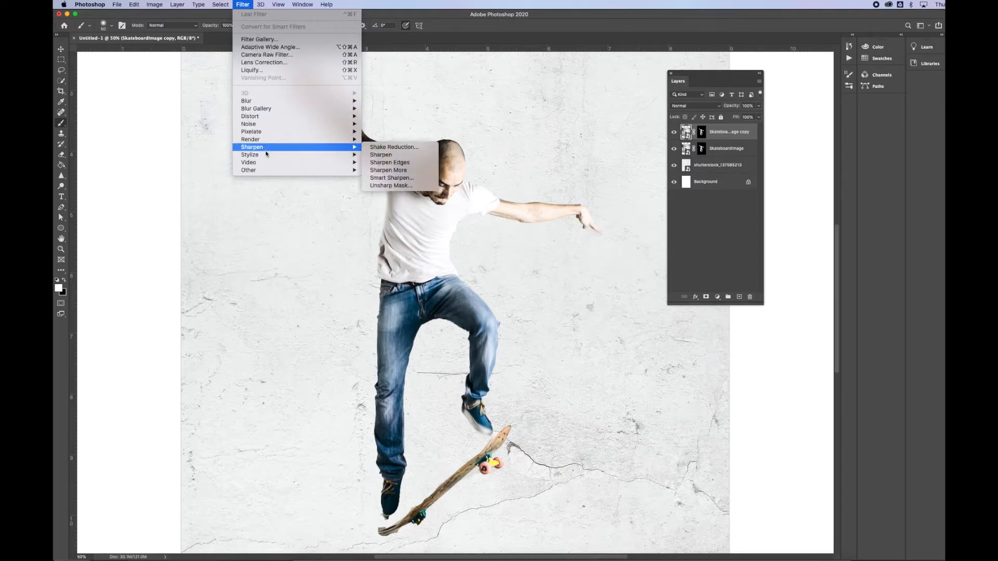
mouse_move(278, 104)
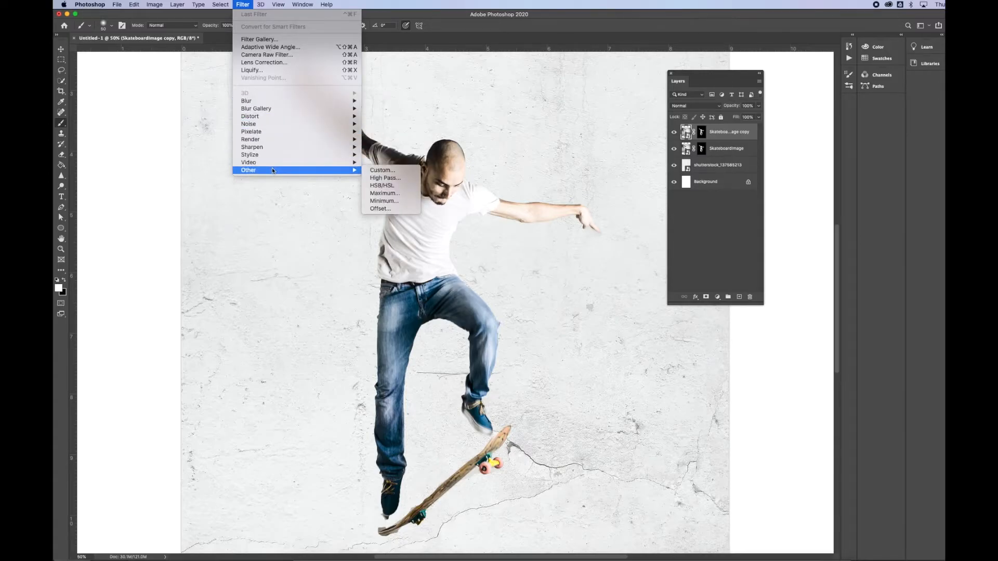
left_click(384, 177)
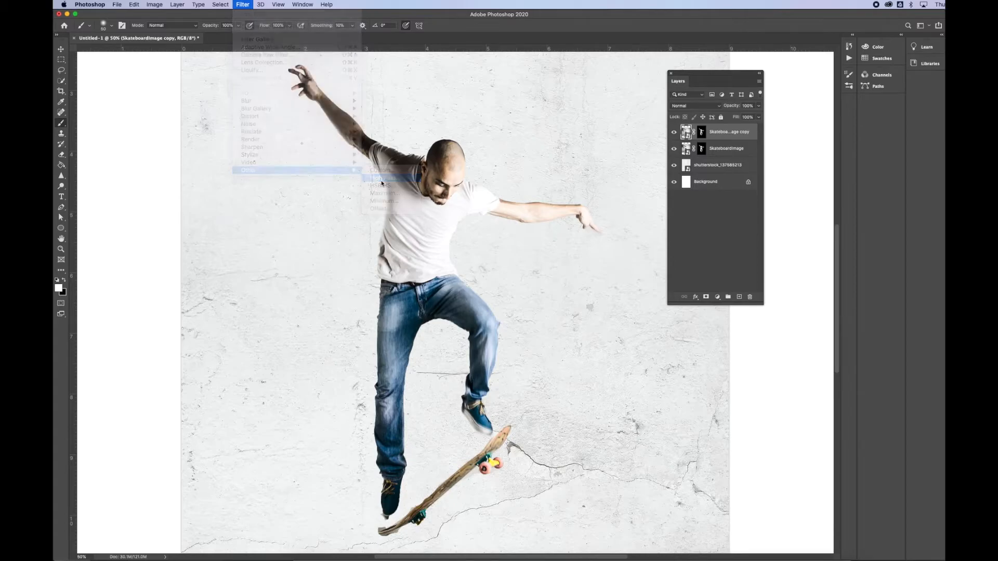
left_click_drag(544, 150, 239, 177)
mouse_move(231, 299)
left_mouse_down()
mouse_move(209, 299)
mouse_move(275, 299)
mouse_move(221, 300)
mouse_move(231, 301)
left_mouse_up()
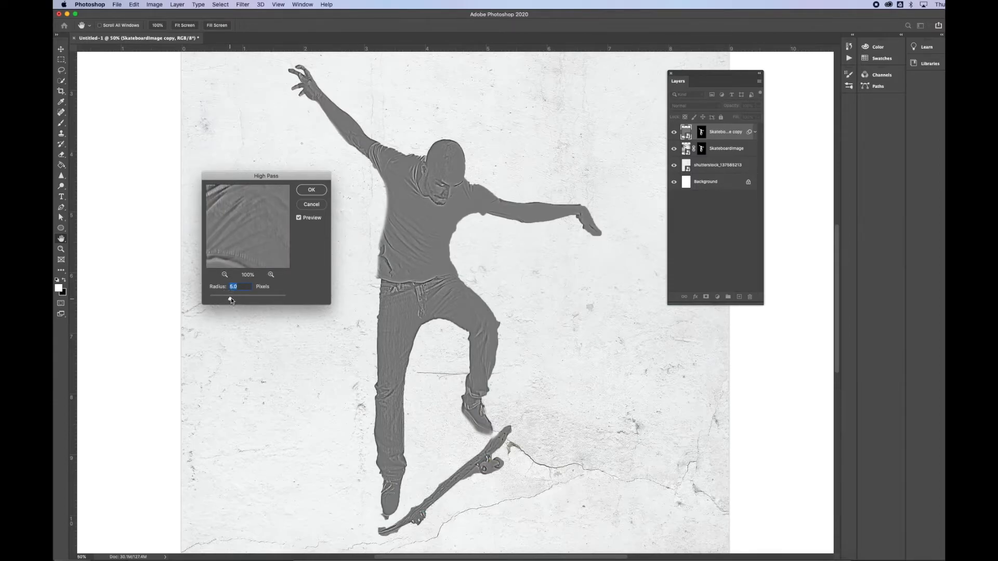
left_click(310, 190)
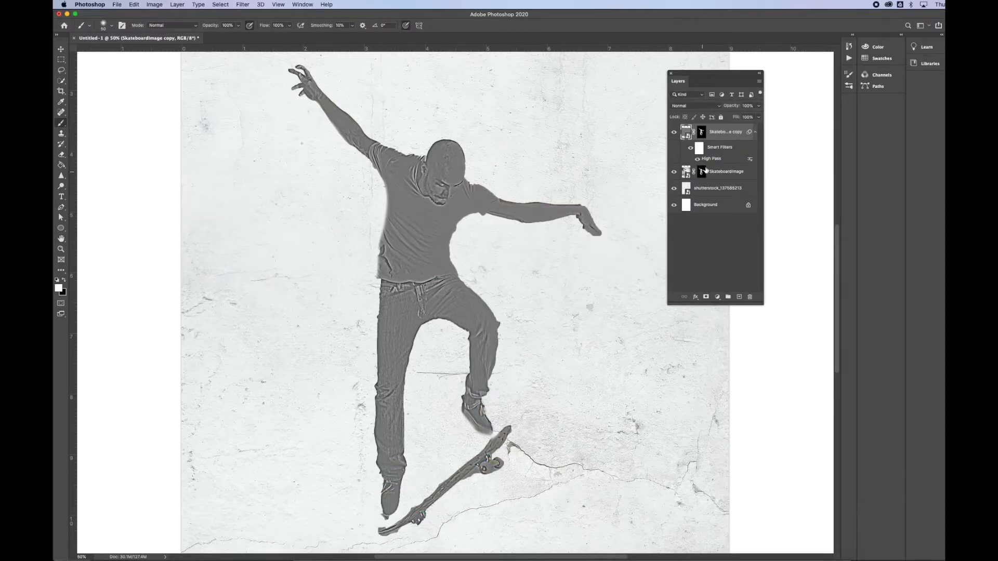
Blend the high-pass skateboarder copy in Overlay mode at 75% opacity, toggling its visibility to compare the sharpening.
left_click(718, 109)
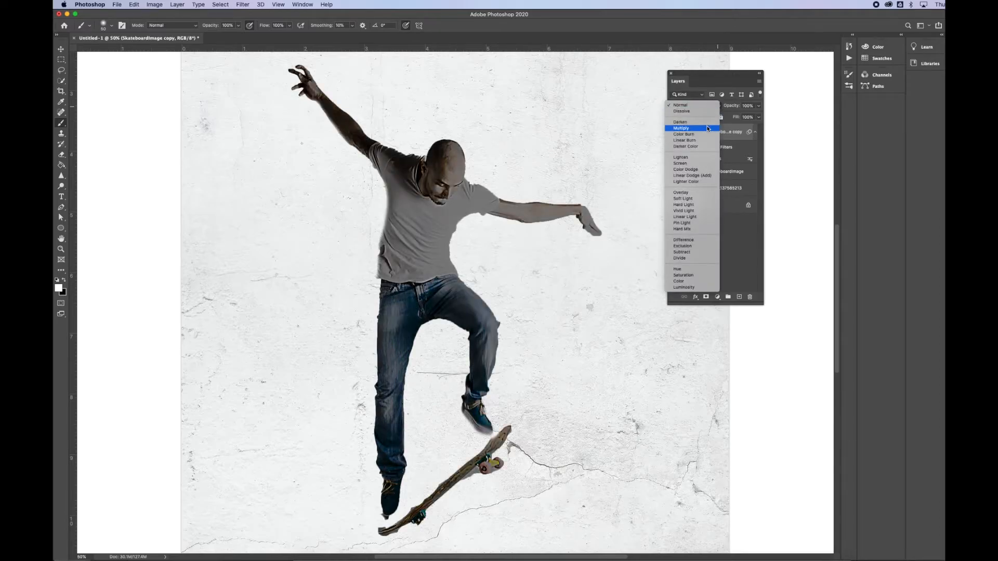
left_click(688, 193)
left_click(675, 133)
left_click(675, 134)
left_click(674, 133)
left_click(674, 133)
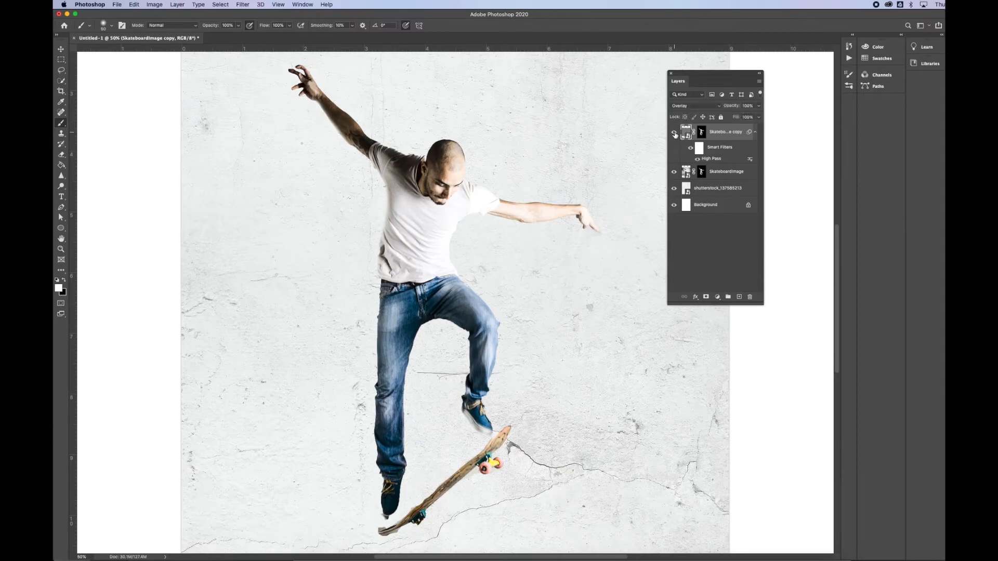
left_click(675, 134)
left_click(675, 133)
left_click_drag(736, 108, 733, 108)
Place shutterstock_143259865.jpg as an embedded image and scale the cracked wall so it covers the whole canvas.
left_click(121, 5)
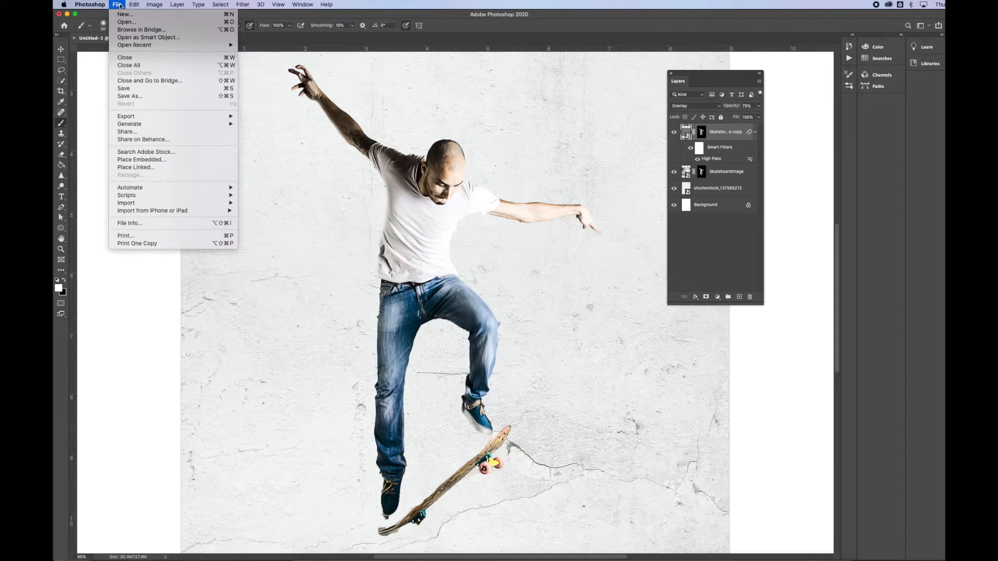
left_click(144, 161)
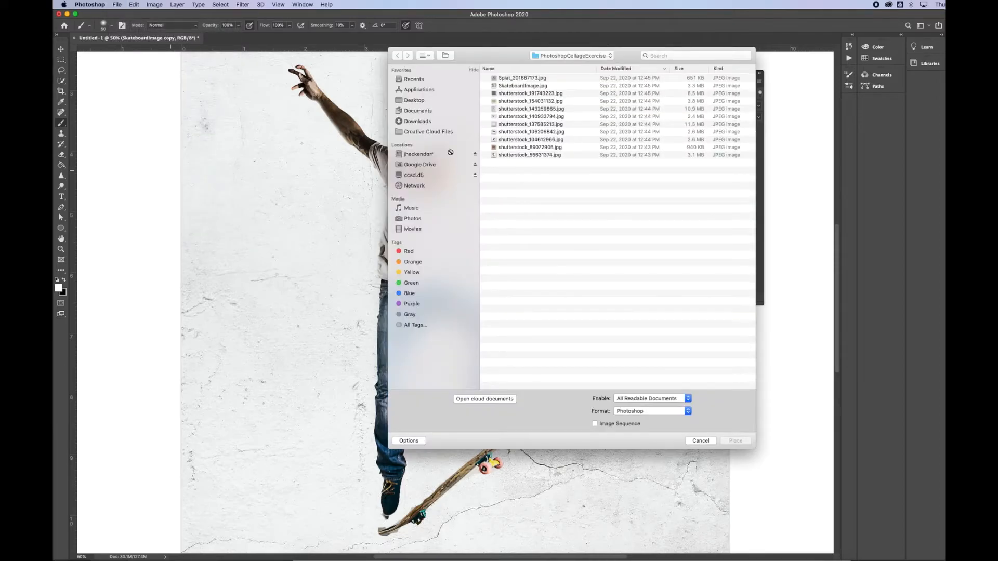
left_click(519, 109)
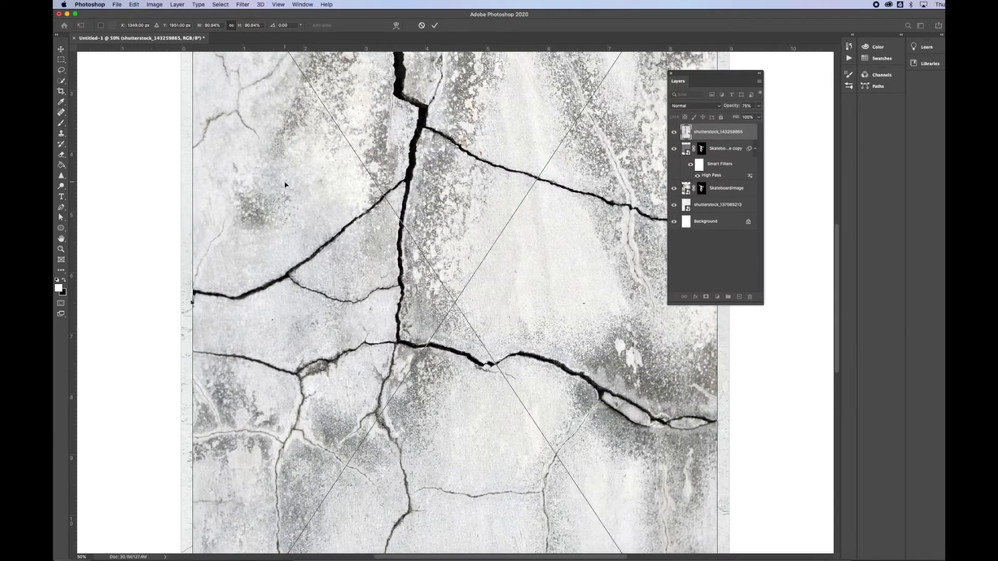
key("super+minus")
key("super+minus")
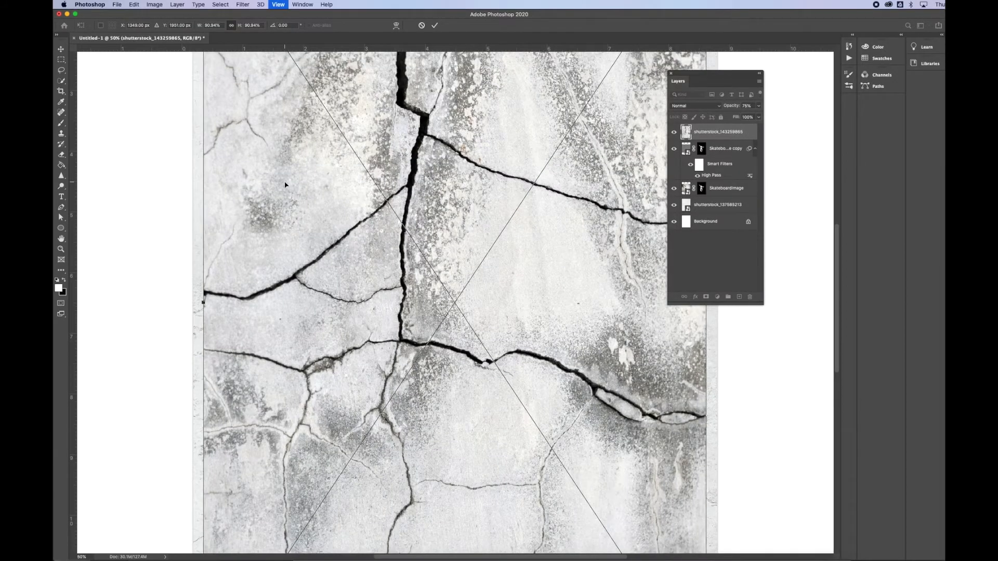
left_click_drag(321, 303, 311, 302)
left_click_drag(585, 303, 599, 302)
left_click(436, 27)
Move the cracked-wall layer beneath both skateboarder layers and blend it in Multiply mode at 71% opacity.
key("b")
left_click_drag(735, 134, 730, 196)
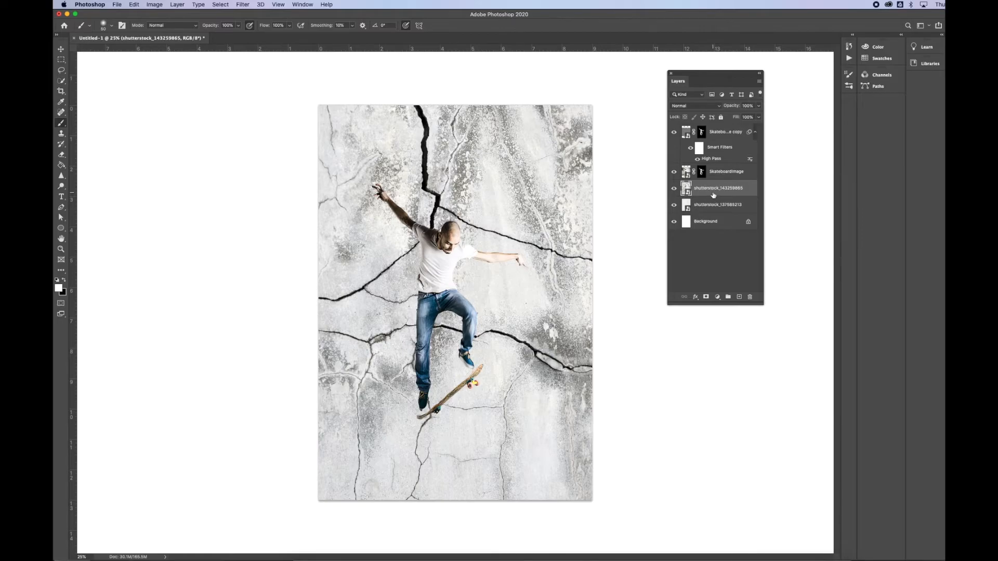
left_click(719, 107)
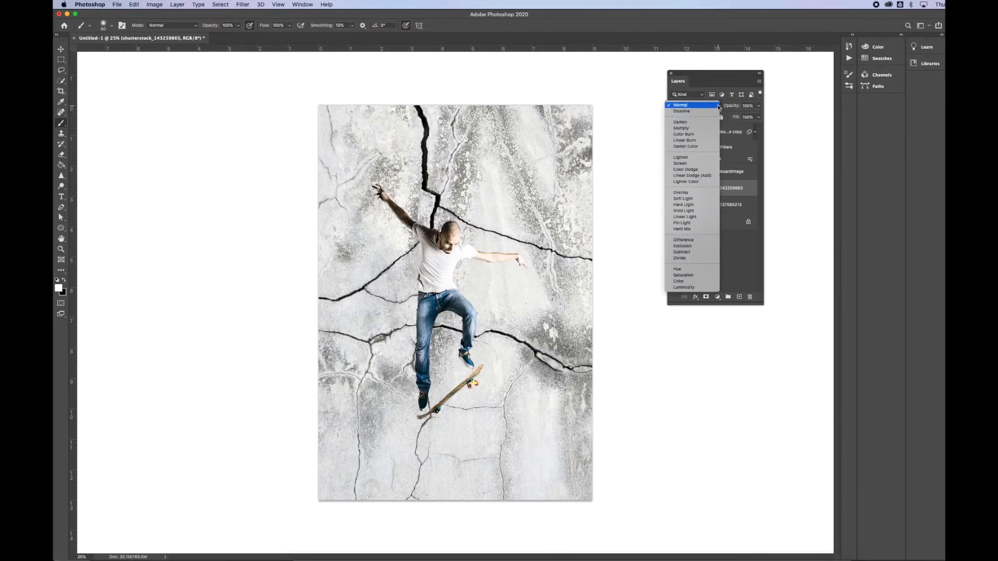
left_click(704, 131)
left_click_drag(743, 106, 730, 108)
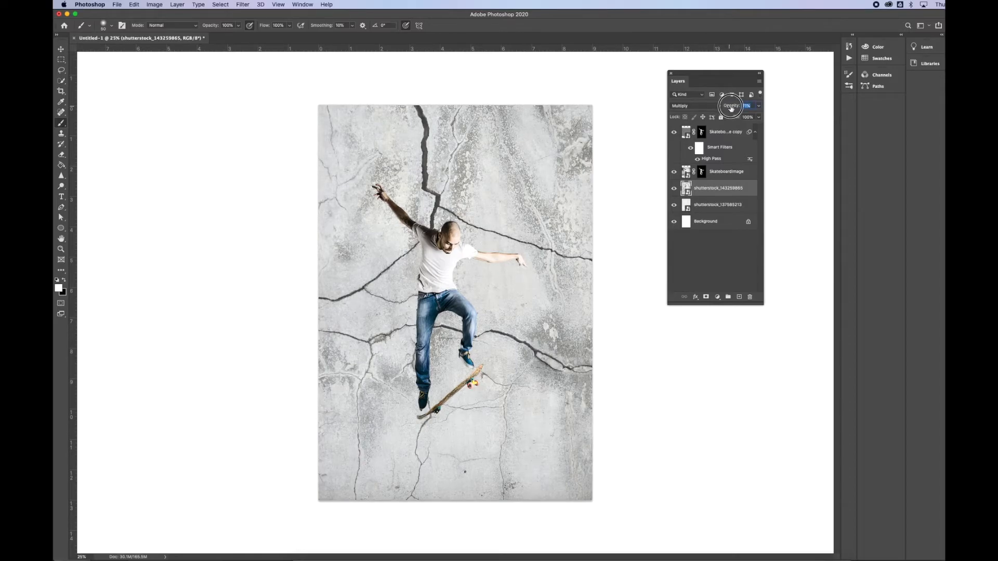
Add a Levels adjustment above the cracked-wall layer with the input black point at 68 and white point at 242.
left_click(712, 188)
left_click(718, 298)
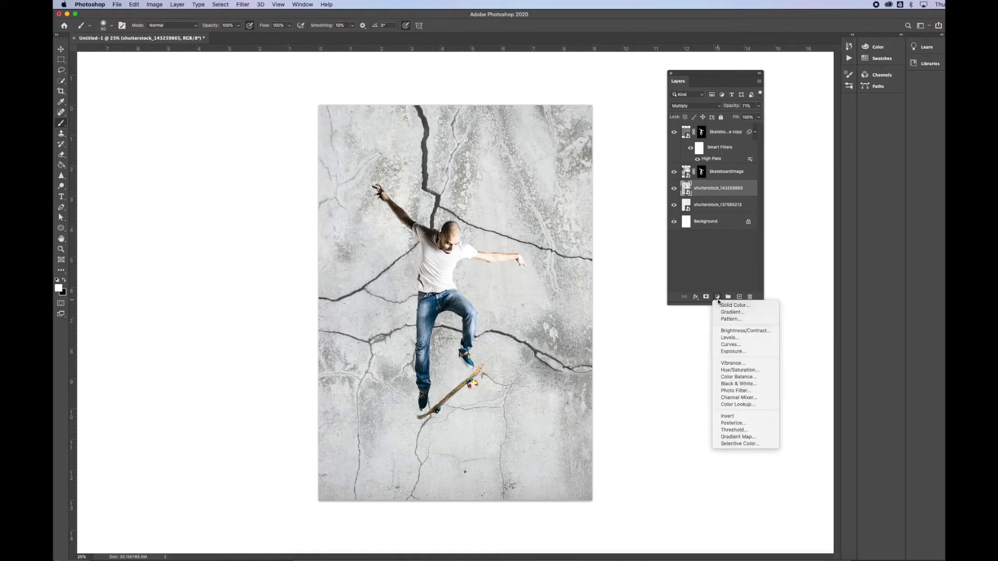
left_click(728, 337)
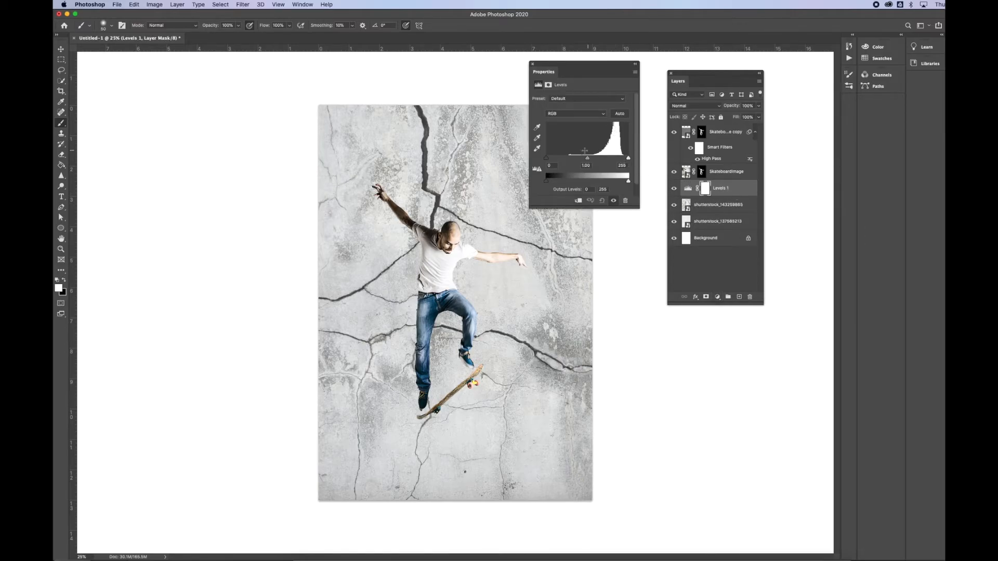
left_click_drag(628, 160, 622, 159)
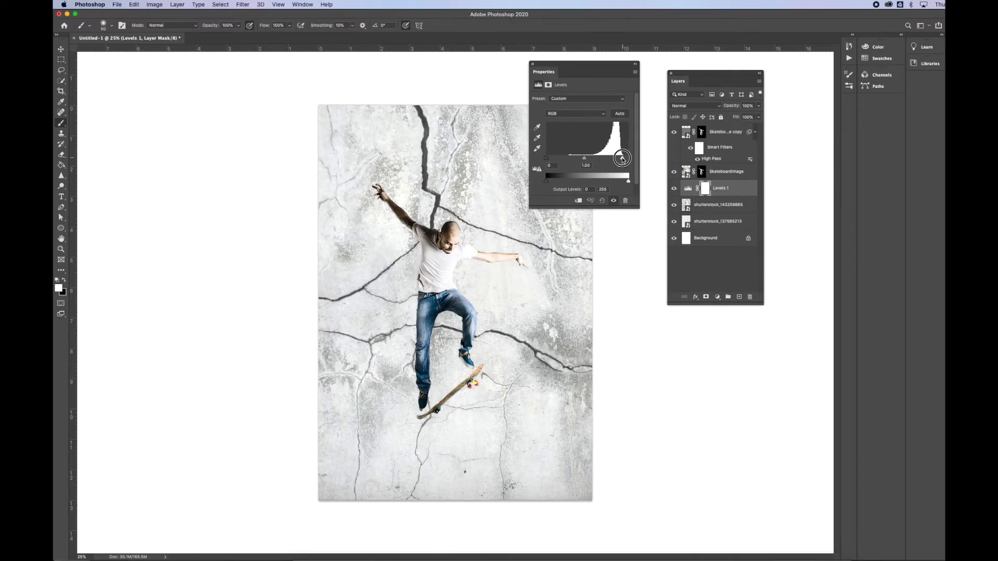
mouse_move(546, 161)
left_mouse_down()
mouse_move(599, 159)
mouse_move(568, 160)
left_mouse_up()
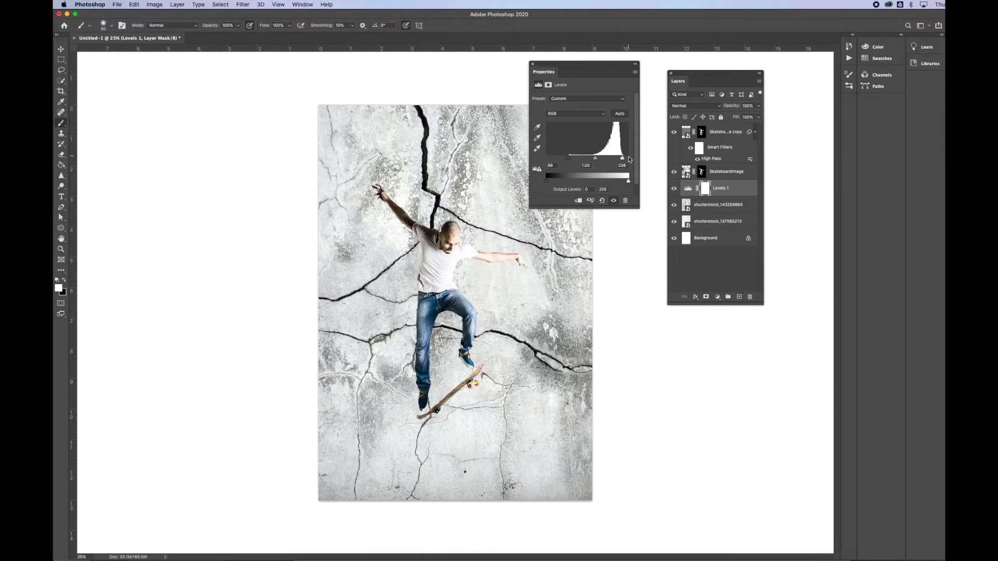
left_click_drag(622, 159, 624, 159)
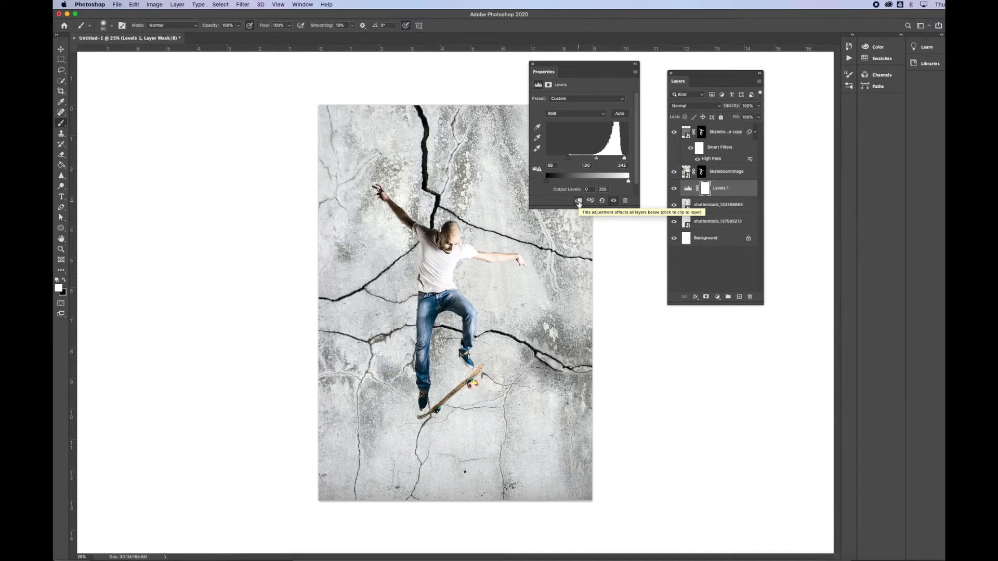
Clip the Levels adjustment to the cracked-wall layer and toggle its visibility to compare the wall with and without it.
left_click(578, 202)
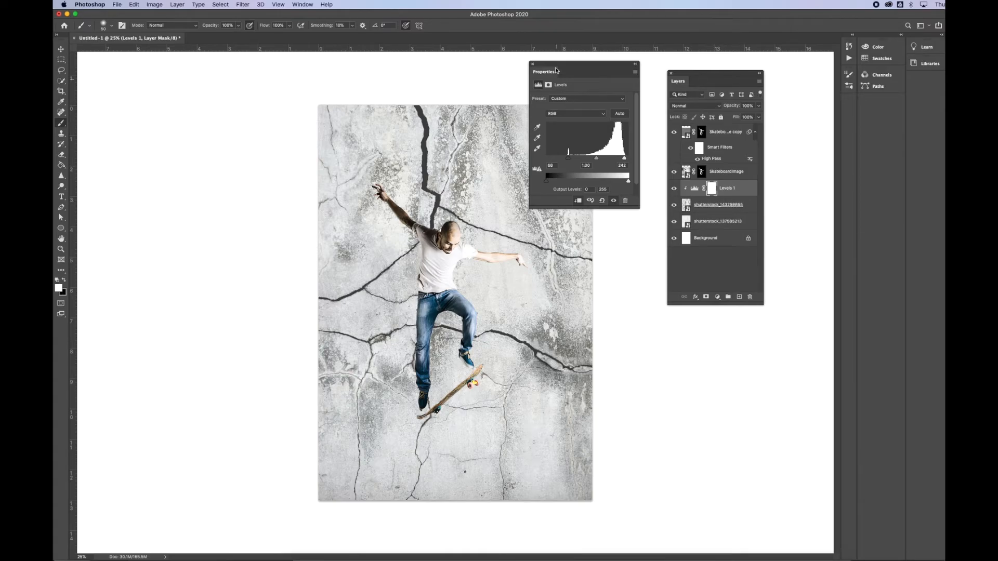
left_click_drag(559, 70, 691, 335)
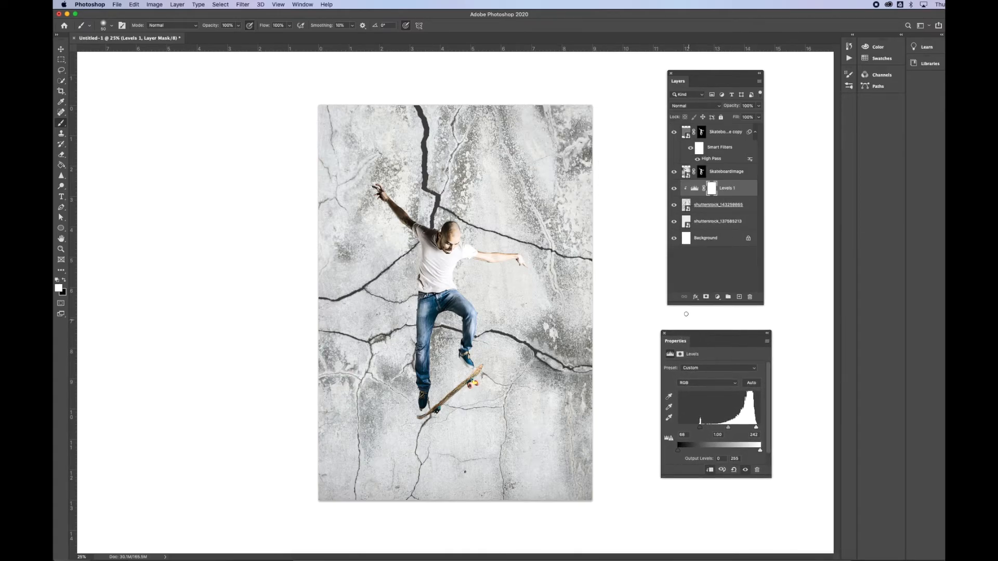
left_click(673, 189)
left_click(674, 189)
left_click(674, 189)
left_click(674, 189)
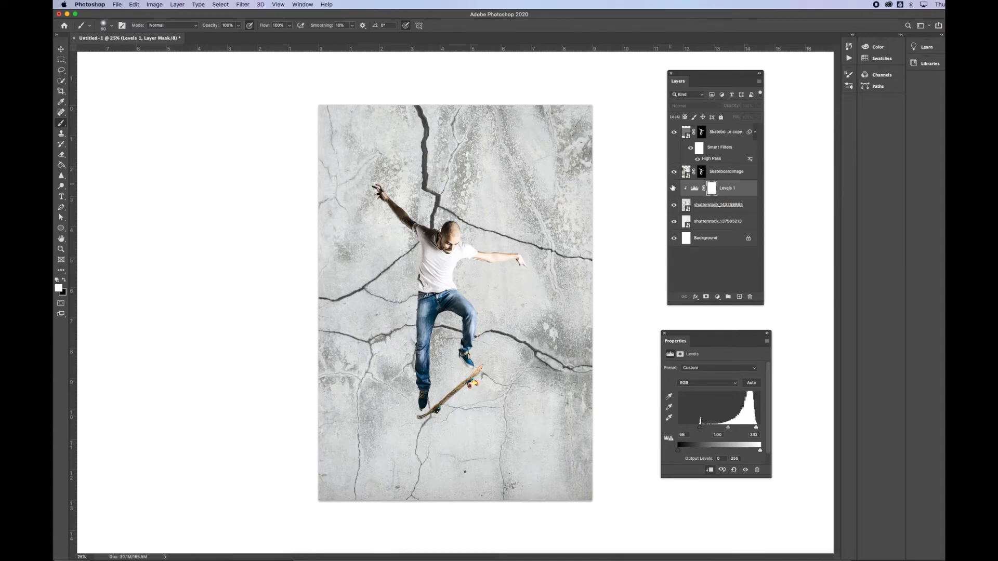
left_click(674, 190)
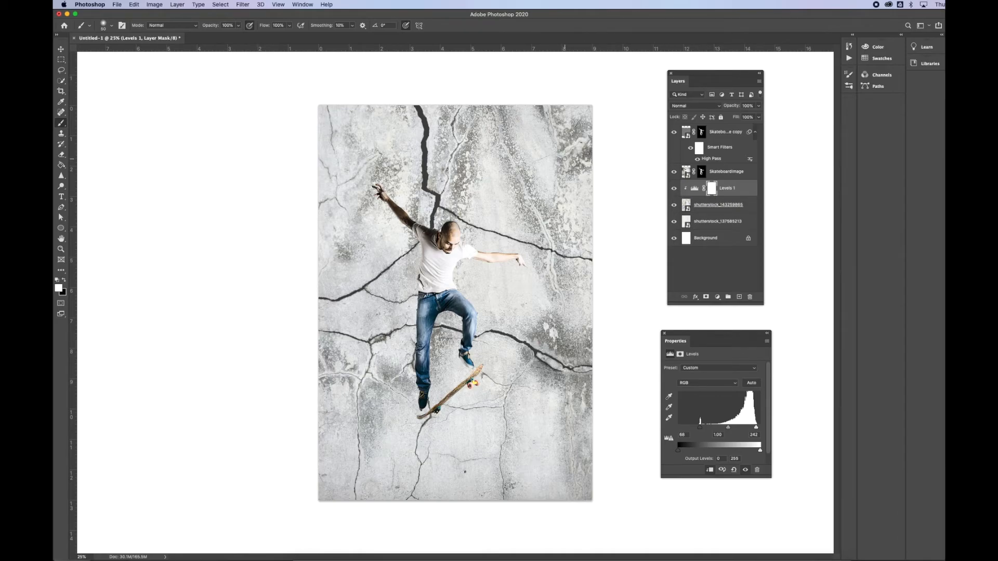
Place shutterstock_140933794.jpg as an embedded image, move it up behind the skateboarder's shoulders and scale it to about 62%.
left_click(117, 5)
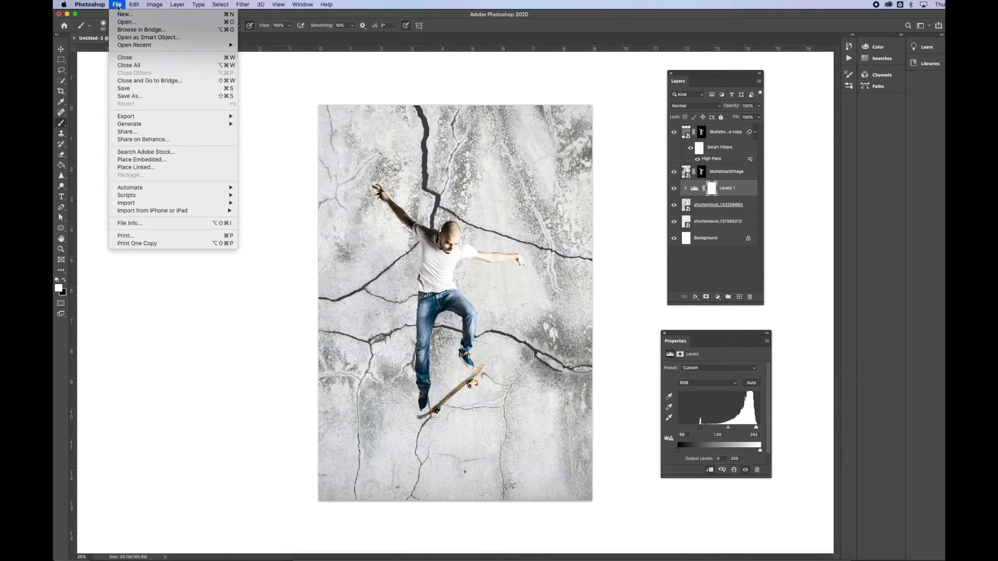
left_click(142, 165)
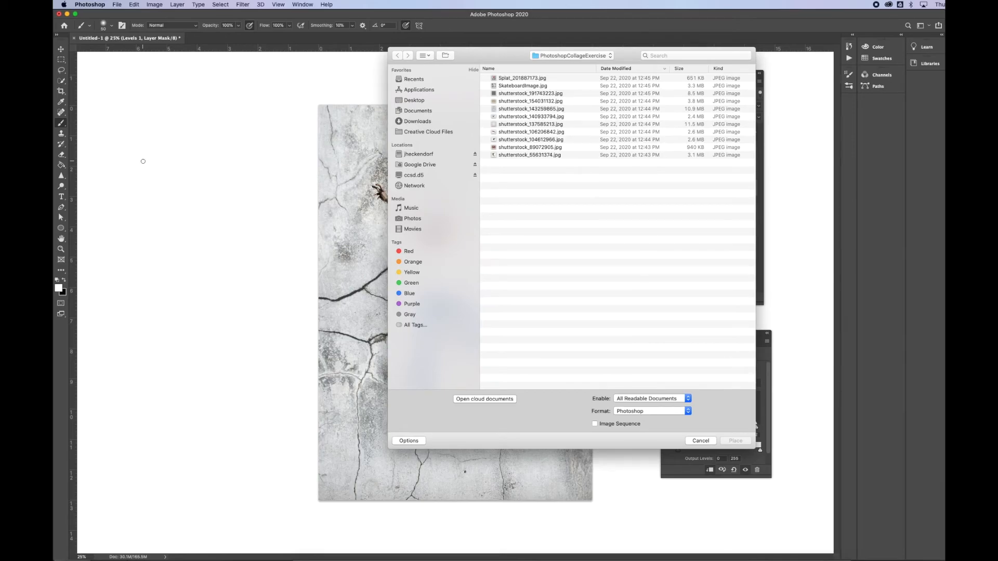
left_click(509, 119)
left_click(734, 441)
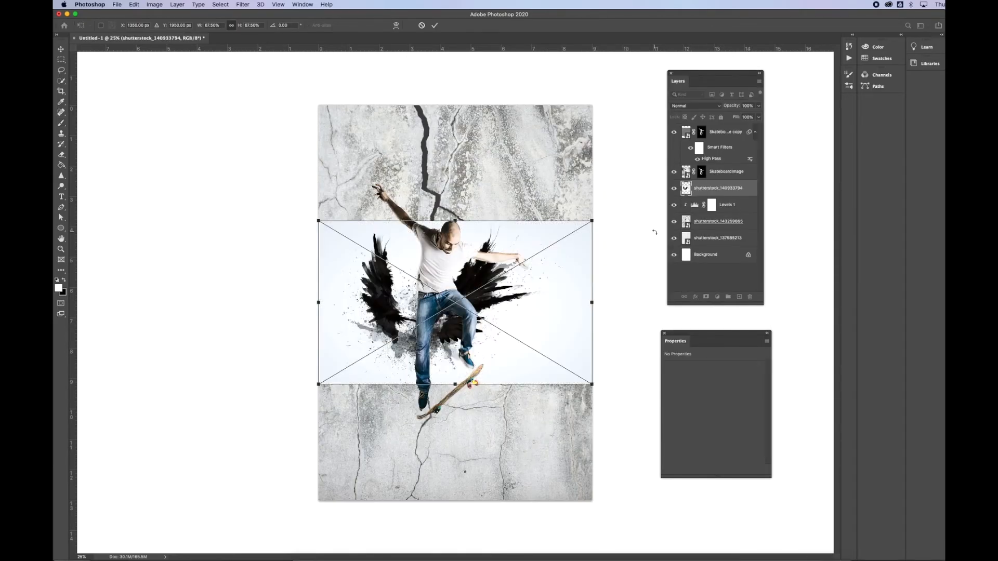
left_click_drag(496, 300, 517, 209)
left_click_drag(610, 219, 592, 242)
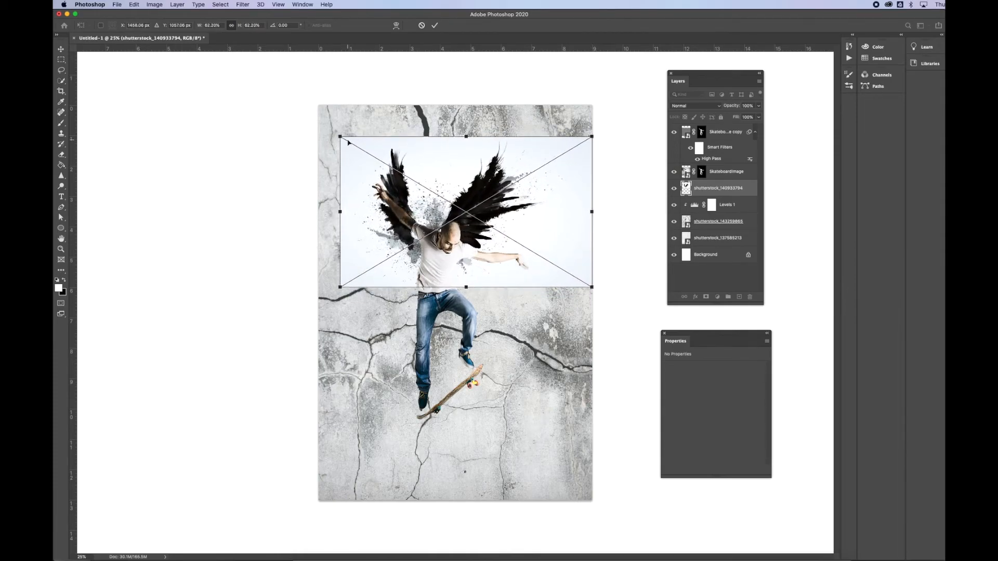
Flip the black wings image horizontally, reposition it so the wings spread from the skateboarder's back, and commit the transform.
left_click(154, 5)
mouse_move(135, 5)
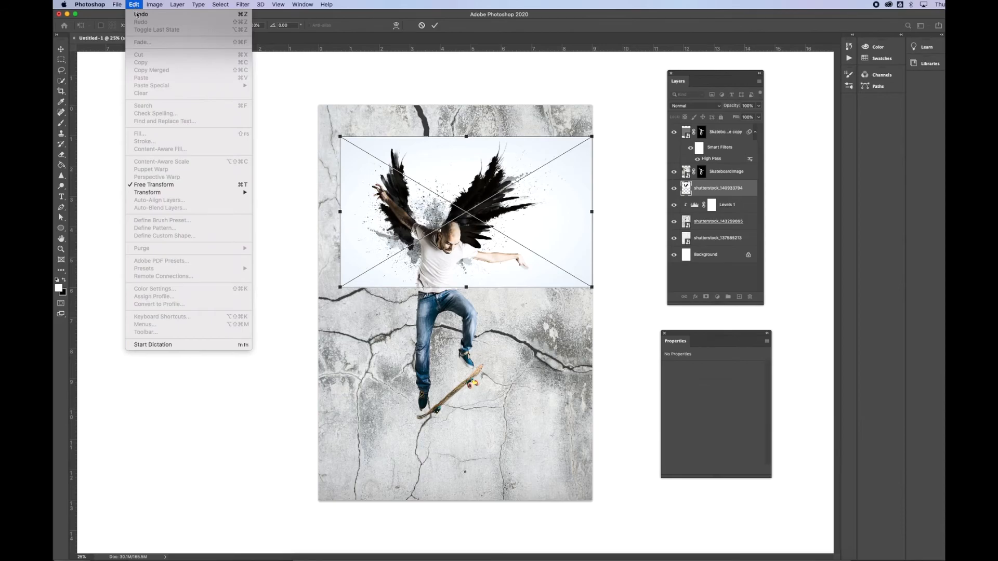
mouse_move(191, 196)
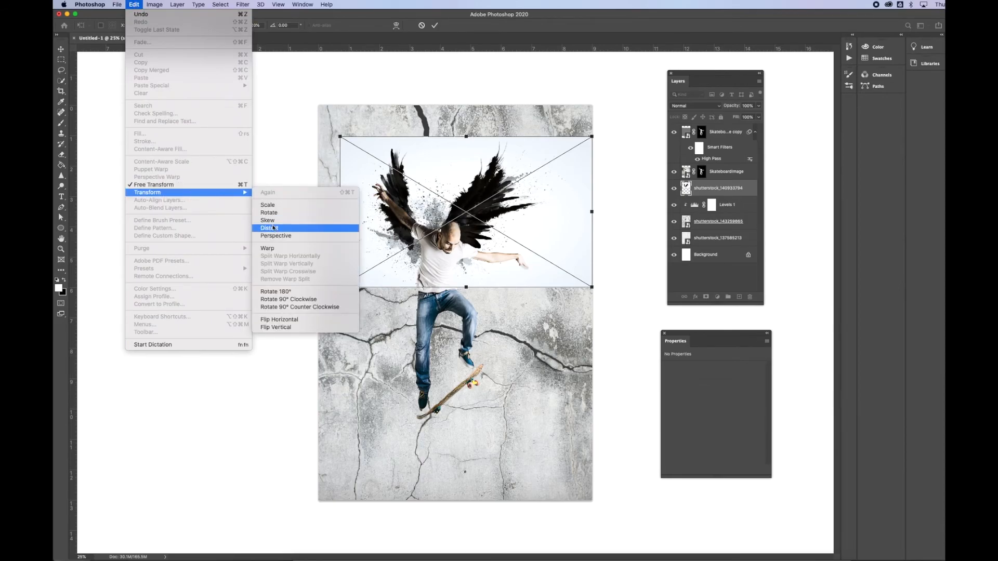
left_click(277, 322)
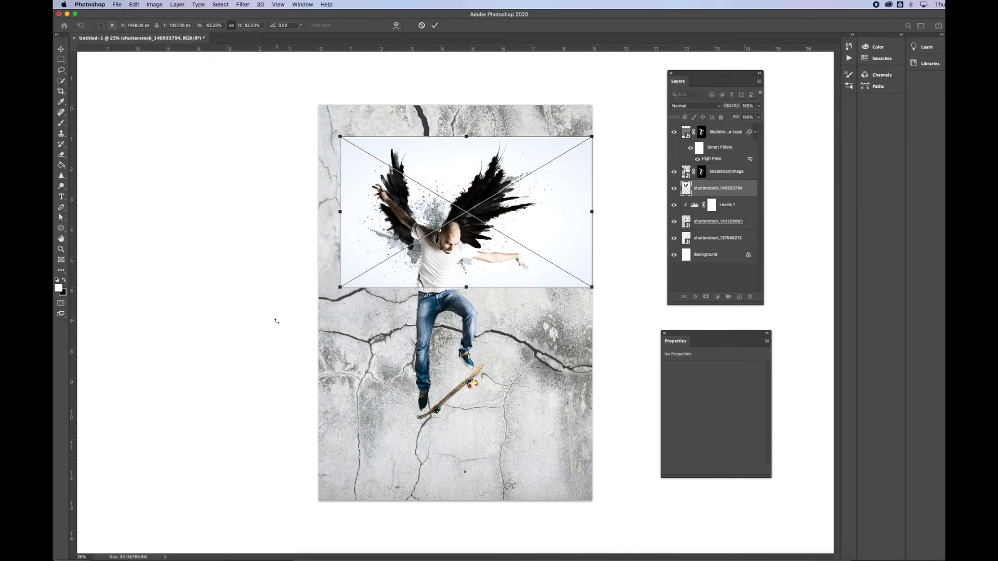
left_click_drag(538, 212, 487, 214)
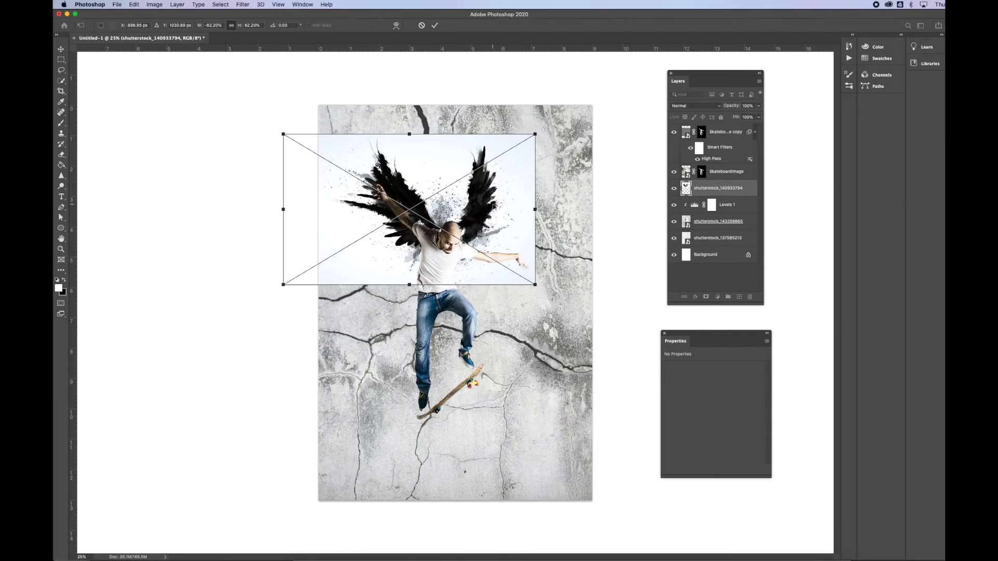
left_click(714, 109)
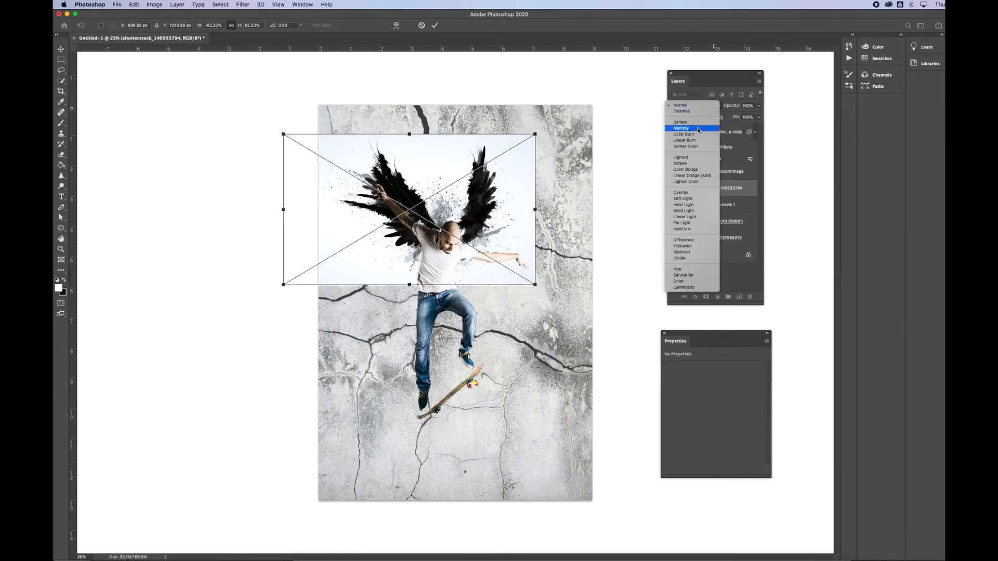
left_click(434, 27)
left_click(434, 27)
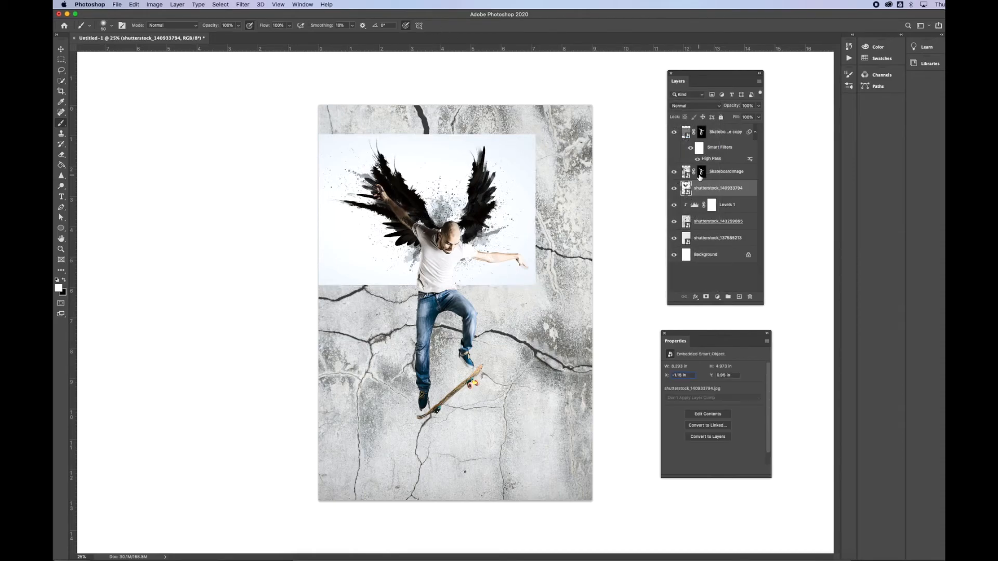
Blend the wings layer in Multiply mode and add a layer mask to it.
left_click(713, 107)
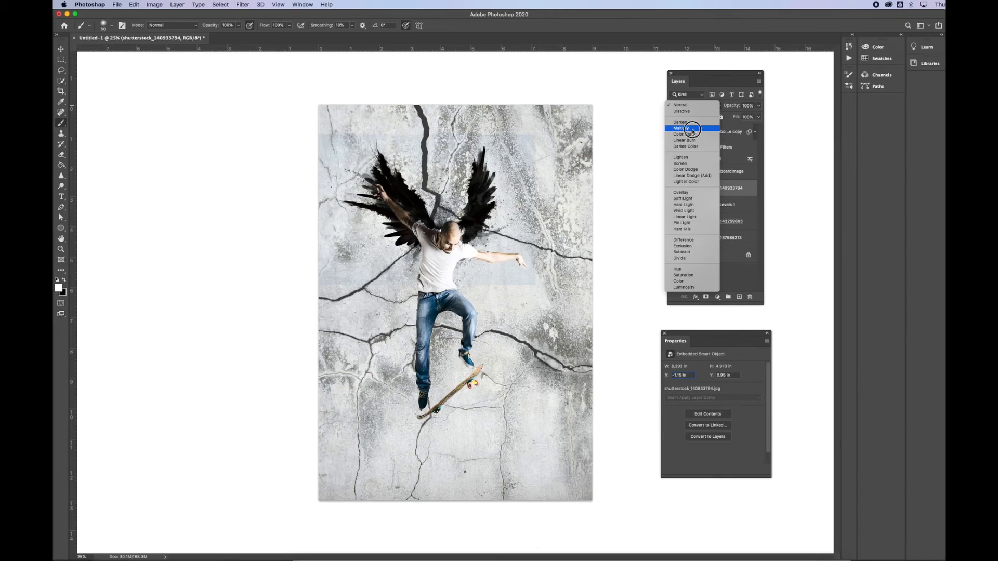
left_click(691, 129)
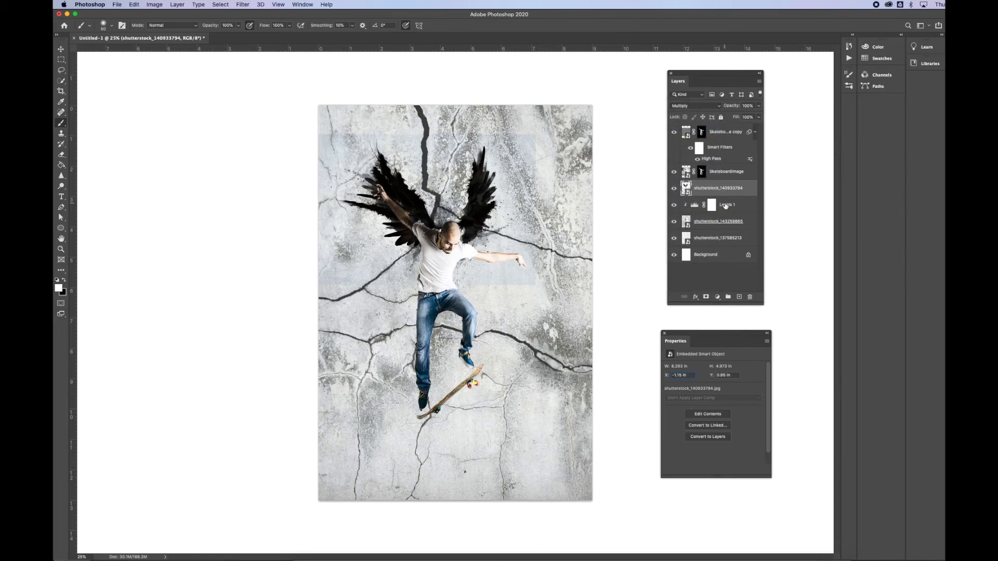
left_click(705, 297)
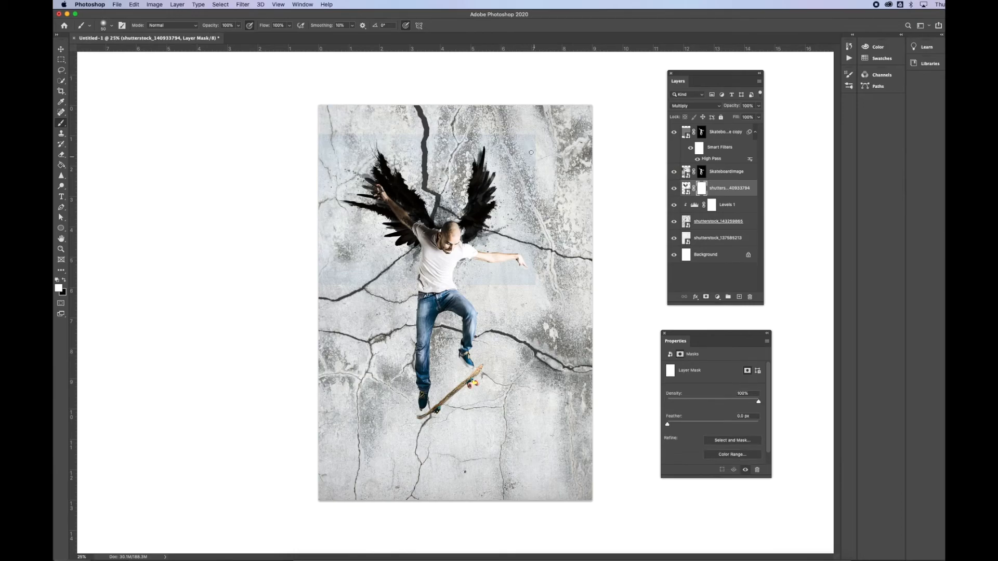
Paint black on the wings layer's mask with a large brush at 0% hardness to hide the photo's rectangular background around the wings.
left_click(88, 26)
left_click(80, 27)
left_click(111, 27)
left_click_drag(113, 51, 99, 69)
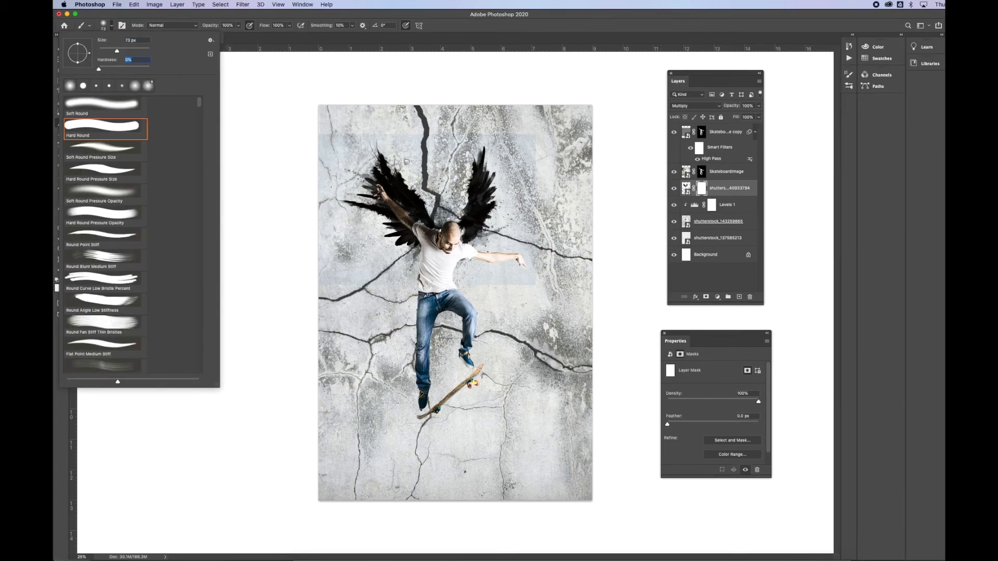
left_click(434, 152)
key("bracketright")
key("bracketright")
key("bracketright")
key("bracketright")
key("bracketright")
key("bracketright")
key("bracketright")
key("bracketright")
key("bracketright")
key("bracketright")
key("bracketright")
key("bracketright")
key("bracketright")
key("bracketright")
key("bracketright")
key("bracketright")
key("bracketright")
key("bracketleft")
key("bracketleft")
key("bracketleft")
key("bracketleft")
key("bracketleft")
key("bracketleft")
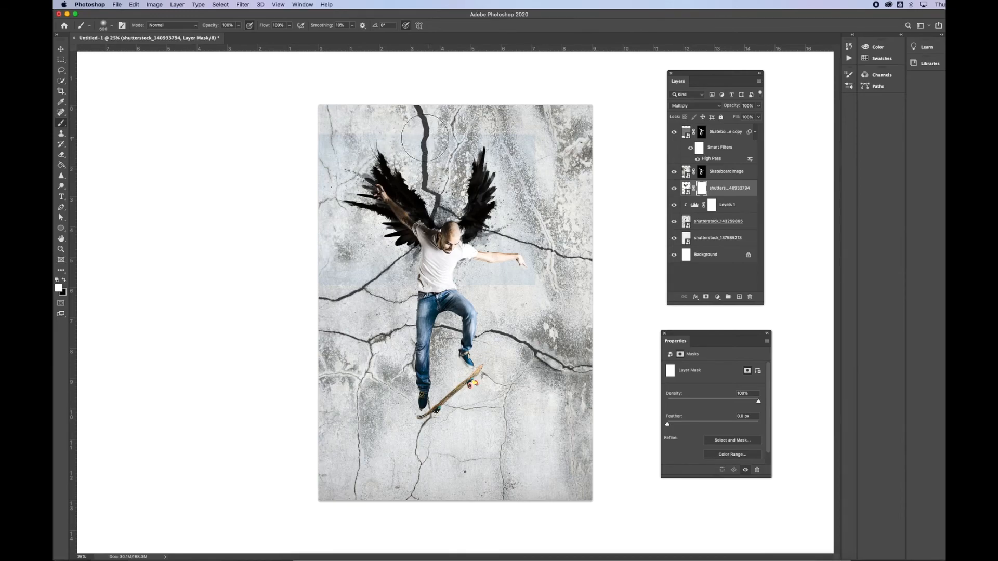
key("x")
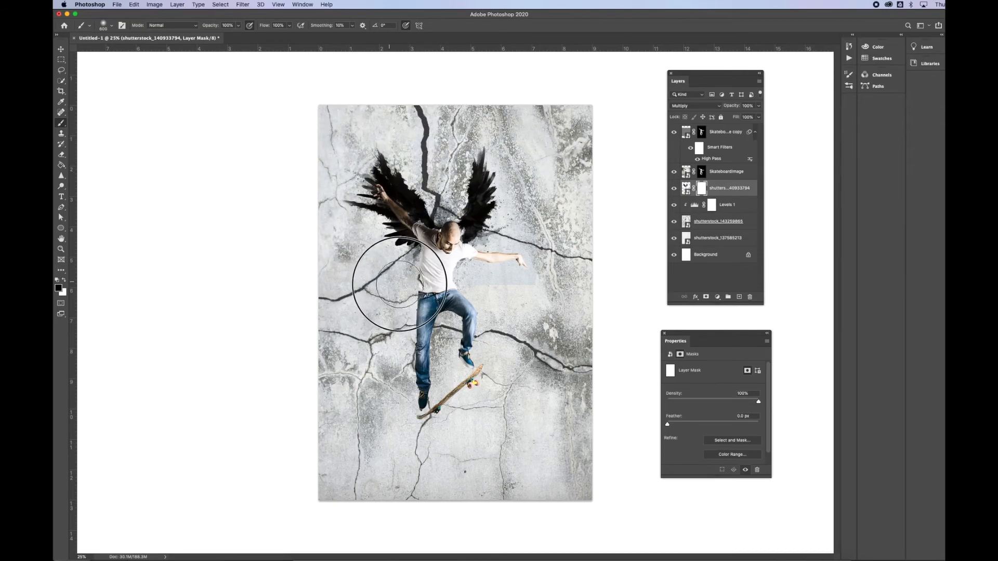
mouse_move(526, 261)
left_mouse_down()
mouse_move(526, 140)
mouse_move(456, 128)
mouse_move(441, 173)
mouse_move(385, 131)
mouse_move(335, 143)
left_mouse_up()
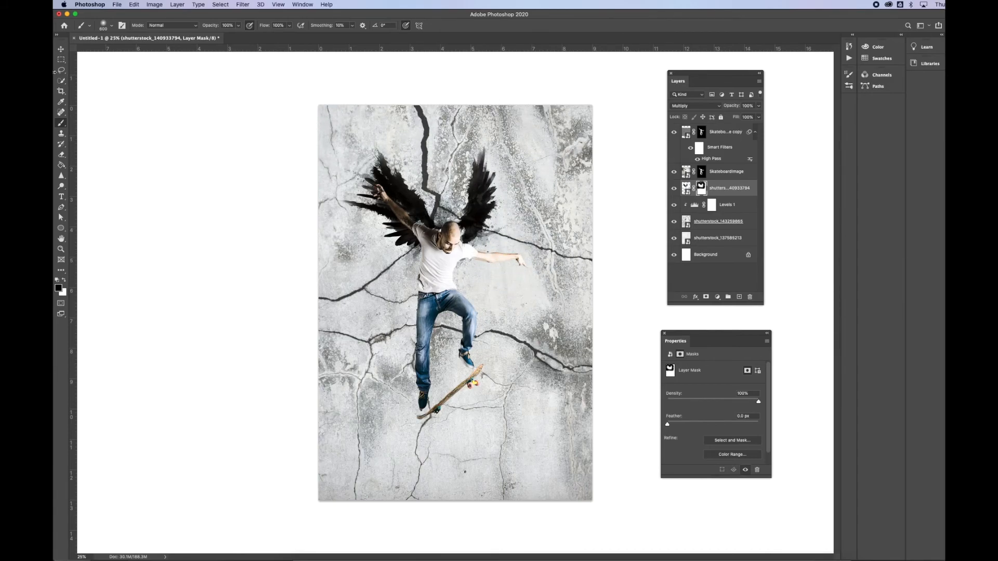
left_click(61, 49)
left_click(167, 121)
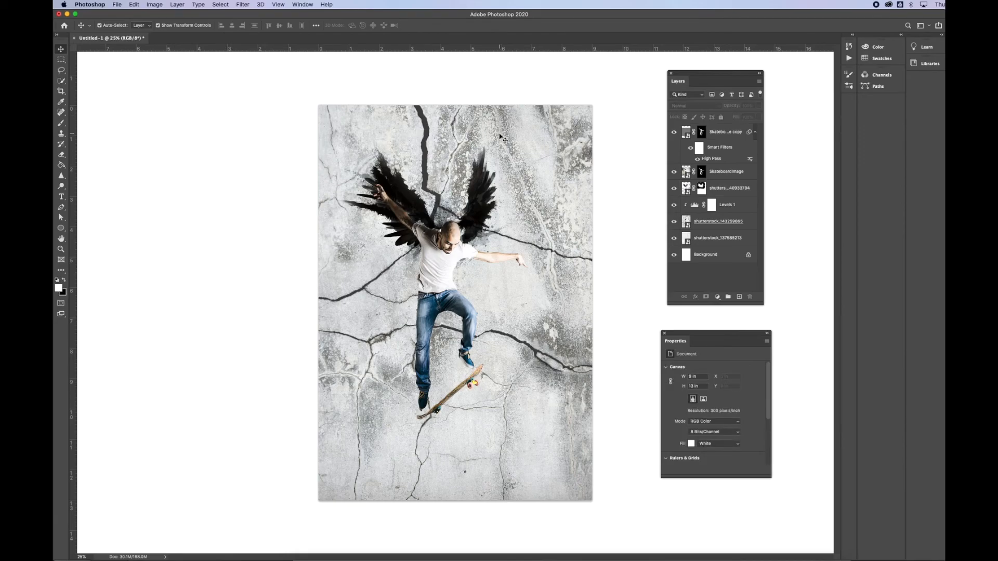
Place shutterstock_154031132.jpg as an embedded image and move the birds photo up over the upper part of the canvas.
left_click(117, 5)
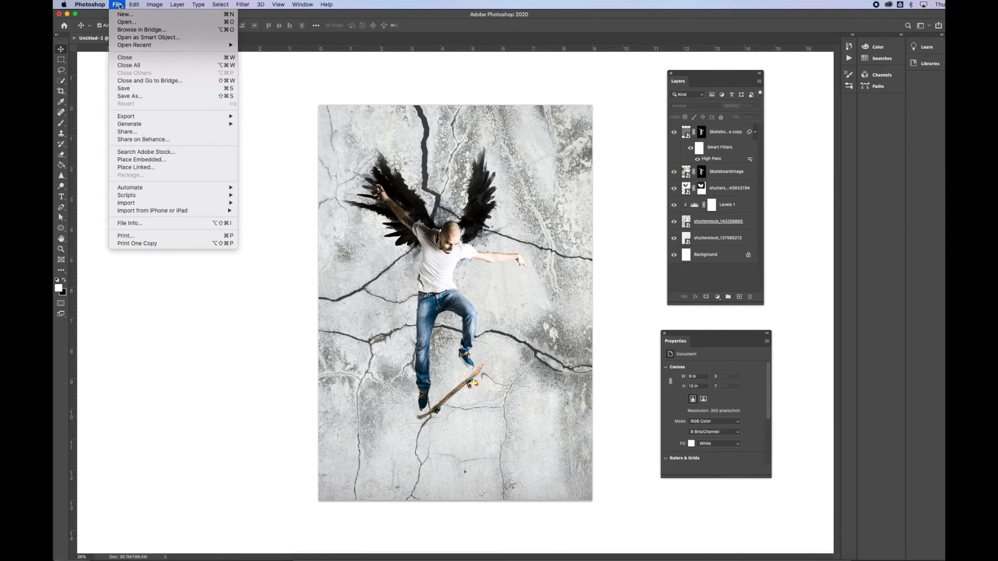
left_click(135, 161)
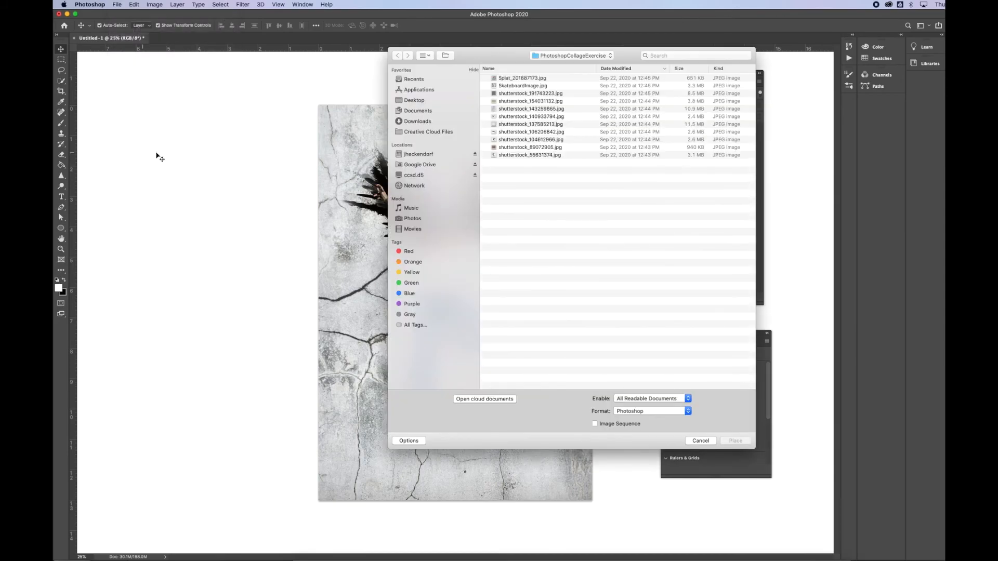
left_click(514, 101)
left_click(735, 441)
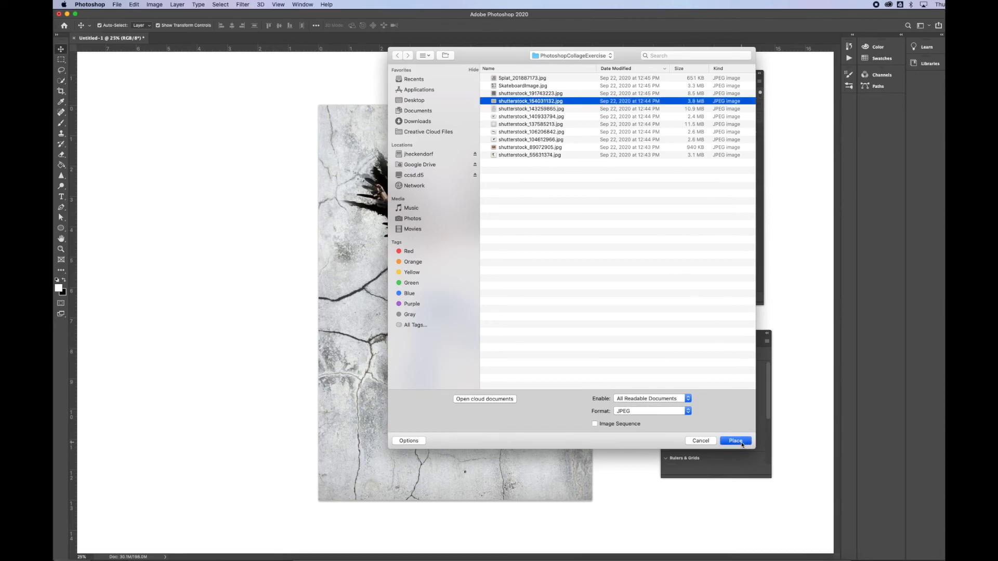
left_click_drag(492, 287, 495, 160)
left_click(436, 26)
Move the birds layer beneath the wings layer and try blend modes on it, settling on Overlay.
left_click(718, 106)
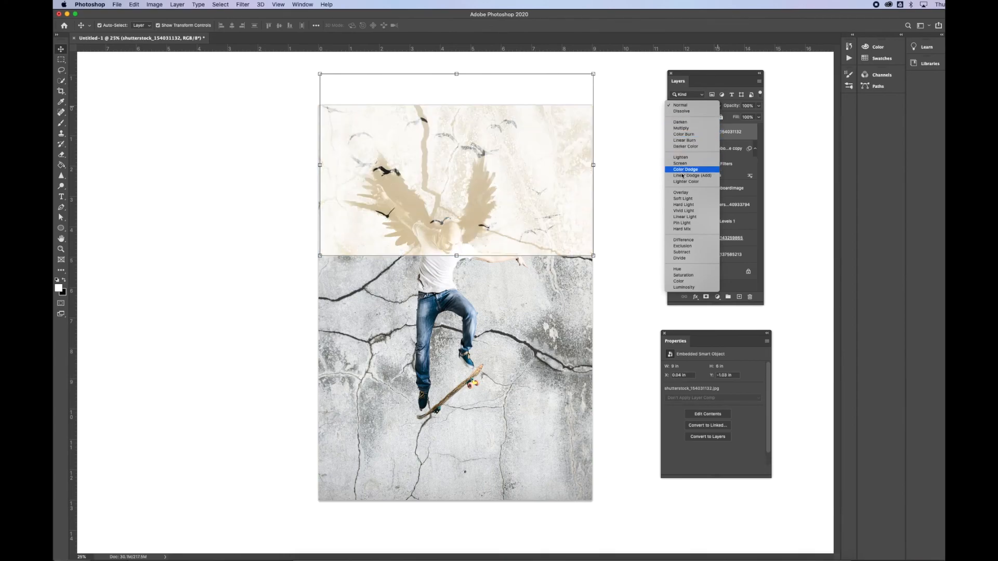
left_click(681, 128)
left_click_drag(743, 106, 713, 214)
left_click(695, 106)
left_click(688, 170)
left_click_drag(729, 106, 737, 106)
left_click(697, 106)
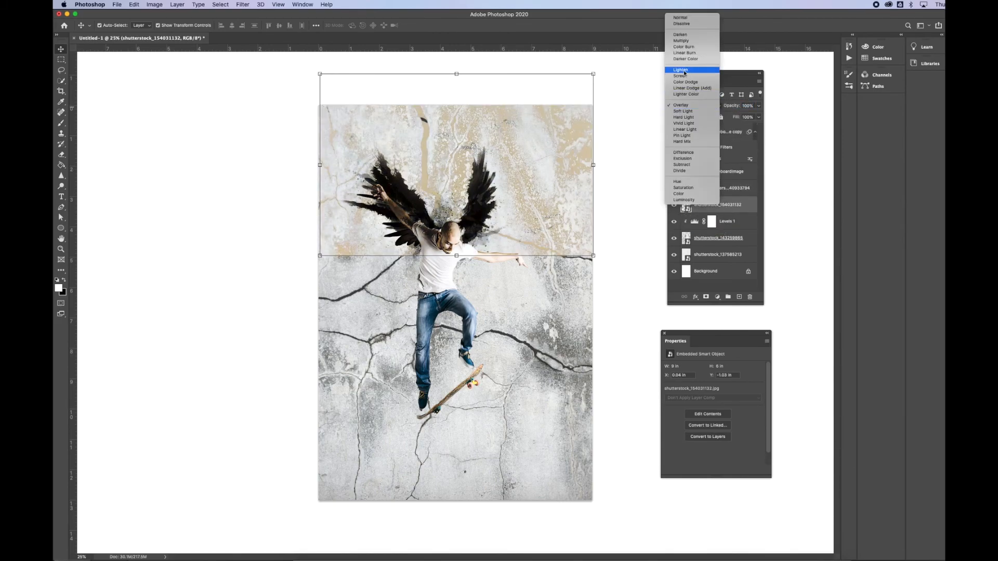
Move the birds layer beneath the Levels adjustment so that it is clipped to the cracked-wall layer.
left_click(739, 217)
left_click_drag(740, 208, 747, 231)
left_click(638, 130)
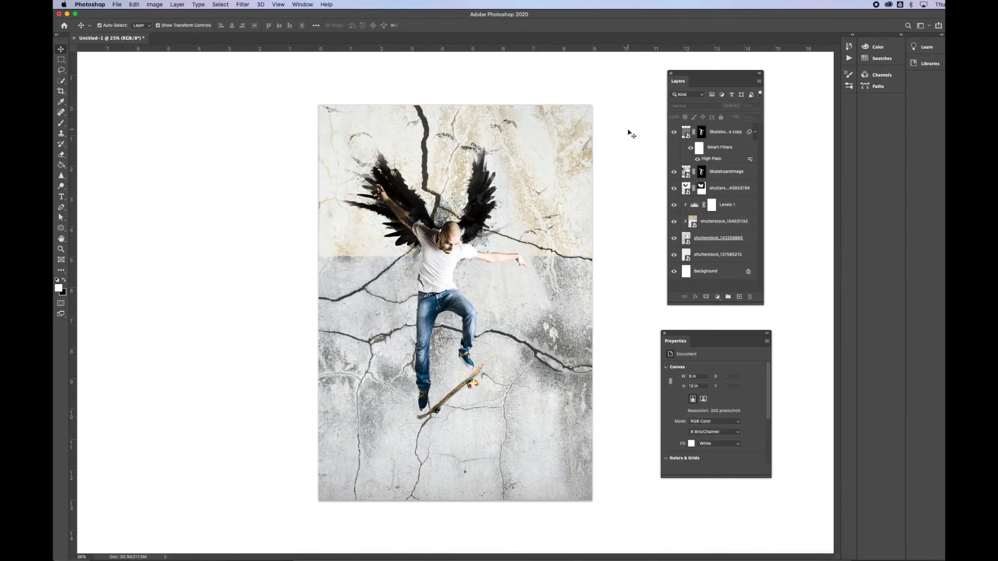
Blend the birds layer in Hard Light mode at about 86% opacity.
left_click(723, 221)
left_click(691, 106)
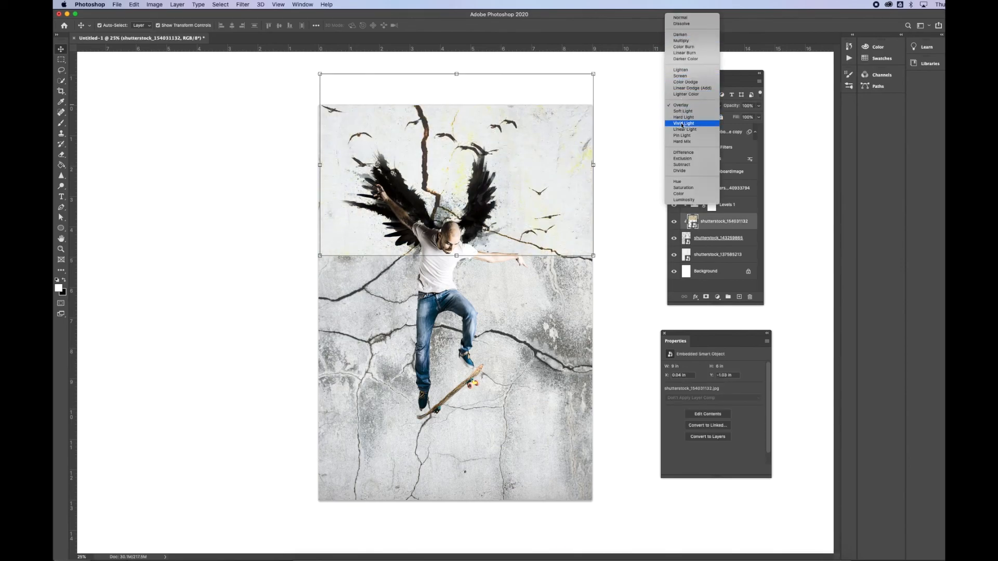
left_click(683, 117)
mouse_move(731, 107)
left_mouse_down()
mouse_move(718, 107)
mouse_move(742, 108)
left_mouse_up()
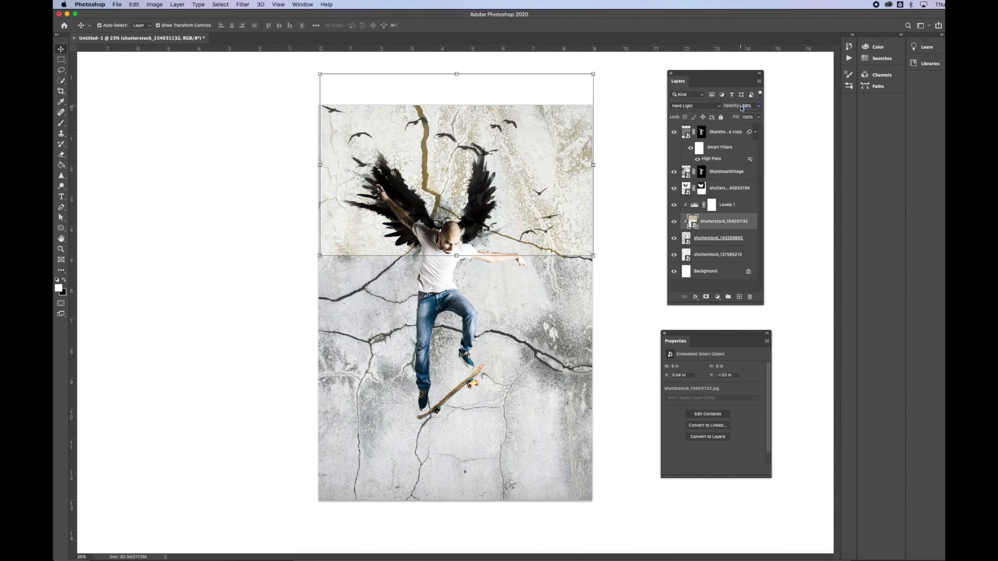
left_click(621, 113)
left_click(727, 224)
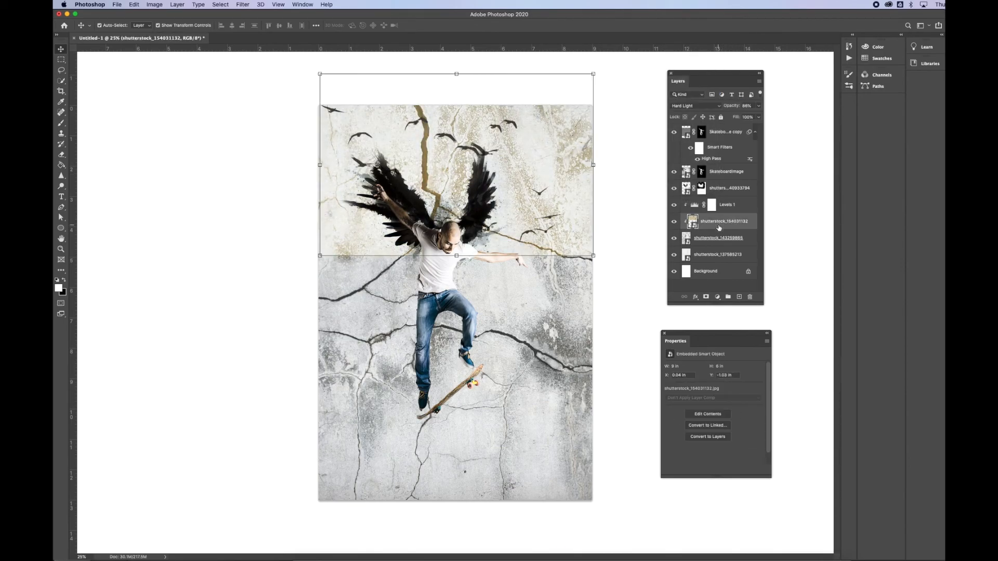
Add a mask to the birds layer, painting black over its tinted background and white to bring the birds back.
left_click(706, 297)
left_click(61, 123)
mouse_move(356, 107)
left_mouse_down()
mouse_move(476, 100)
mouse_move(468, 177)
mouse_move(515, 214)
left_mouse_up()
key("x")
left_click_drag(512, 128, 445, 137)
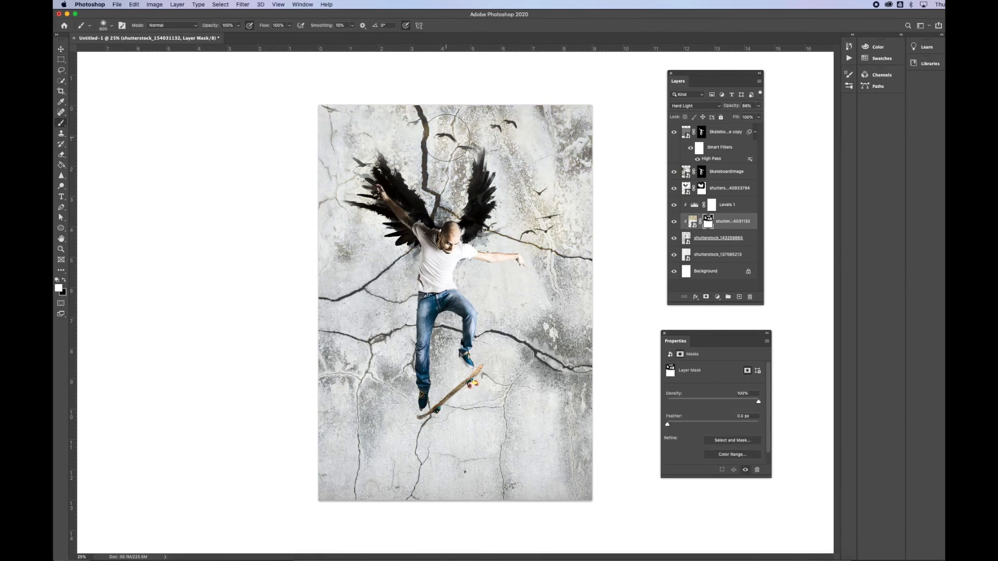
Add a clipped Hue/Saturation adjustment above the birds layer and desaturate the wall and birds with it.
left_click(717, 297)
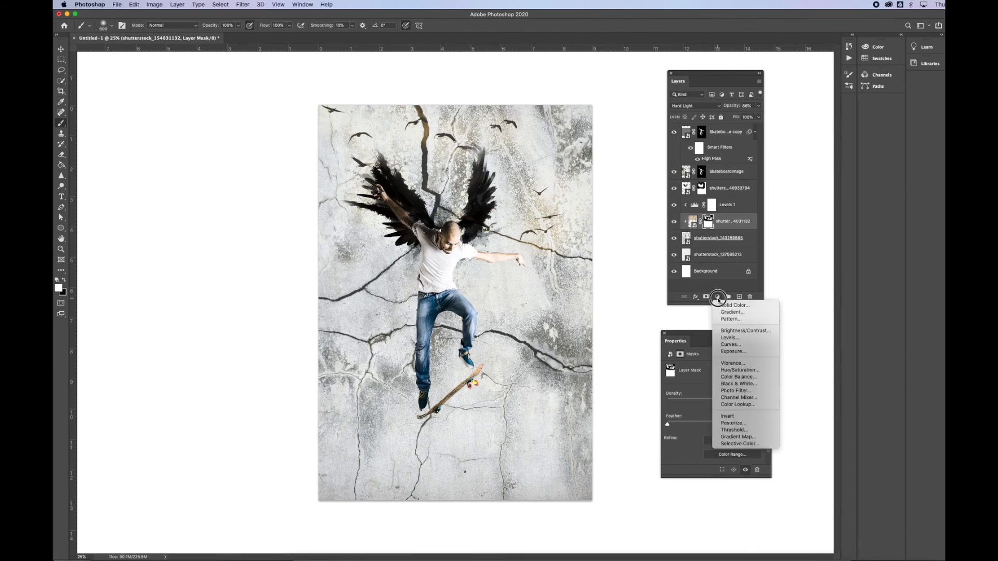
left_click(739, 369)
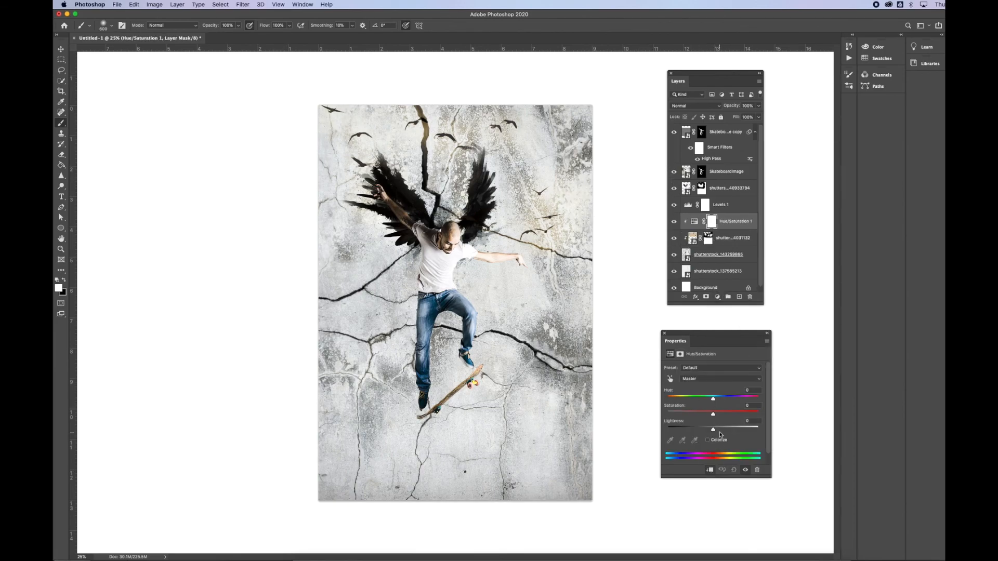
key("v")
left_click(124, 95)
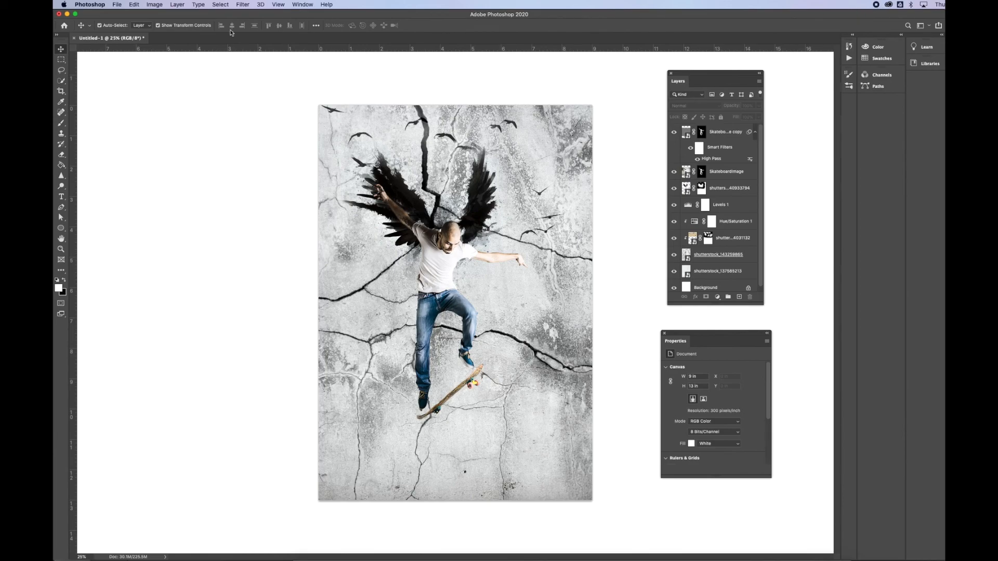
Save the collage on the computer as a layered Photoshop file in Creative Cloud Files, named PhotoCollageExercise plus the author's full name.
left_click(117, 5)
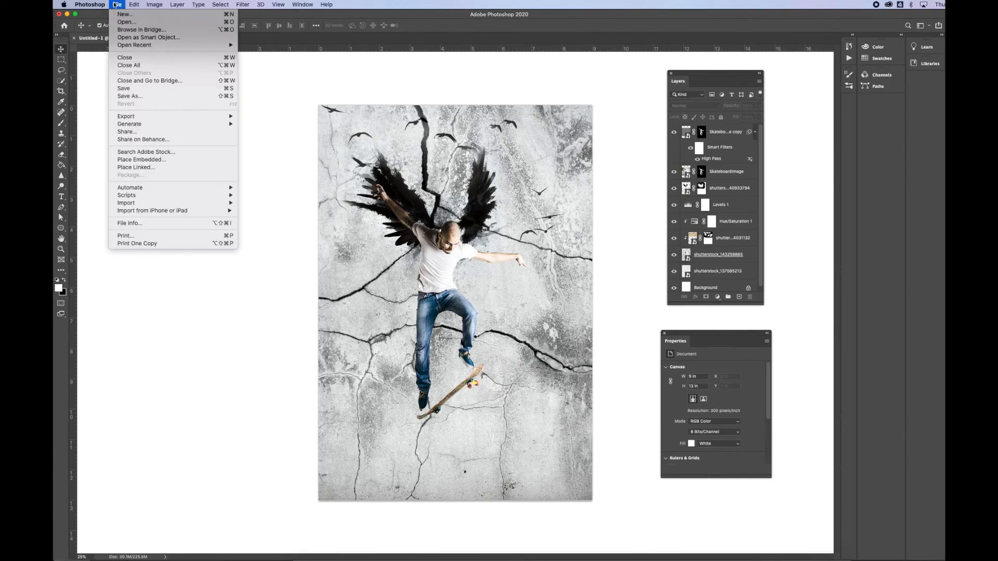
left_click(135, 95)
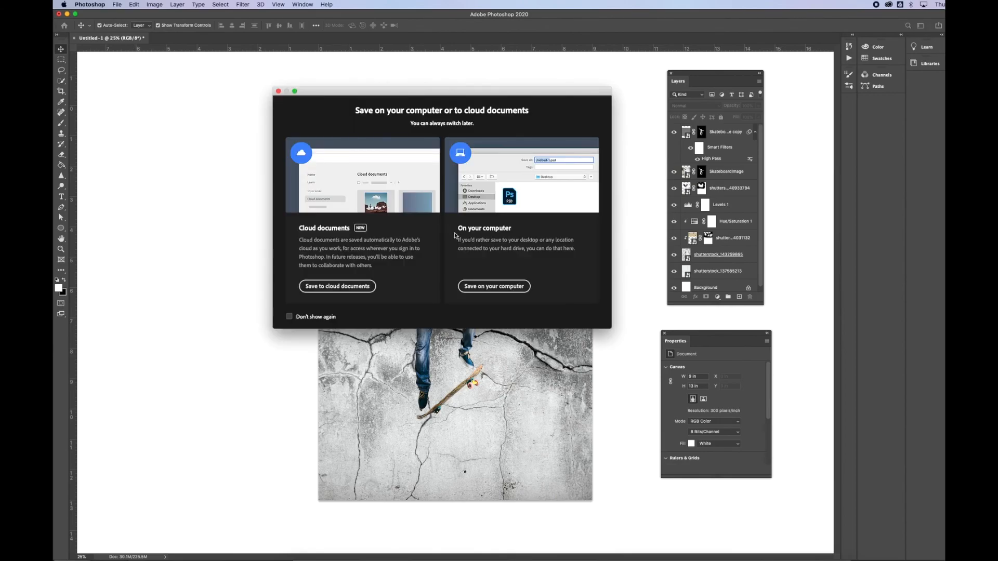
left_click(488, 286)
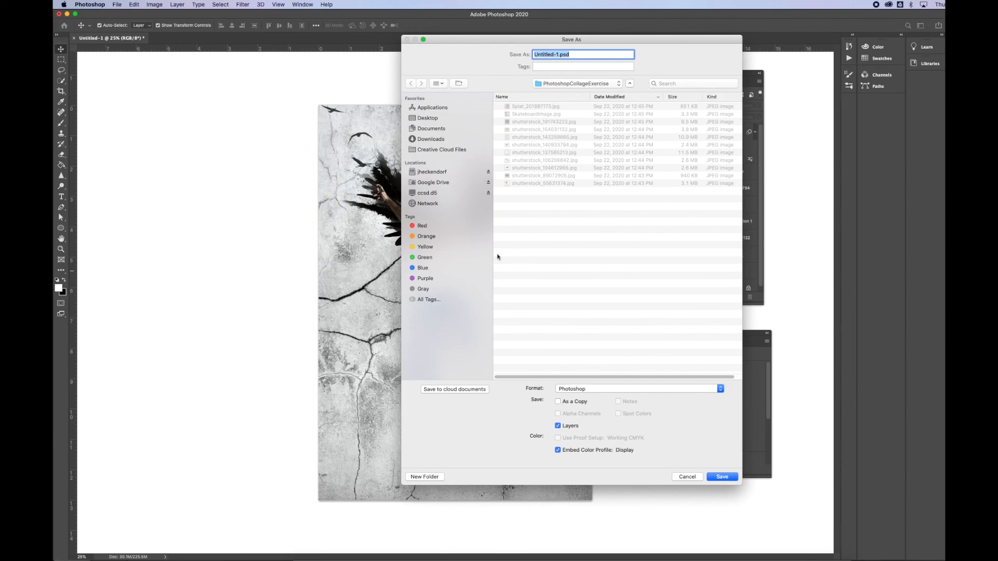
left_click(437, 183)
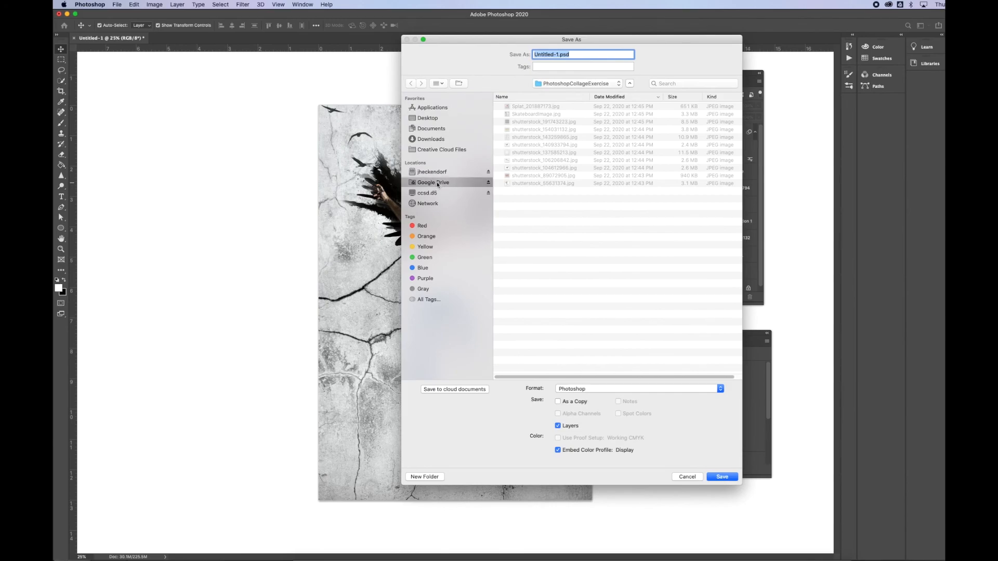
left_click(438, 150)
left_click(557, 56)
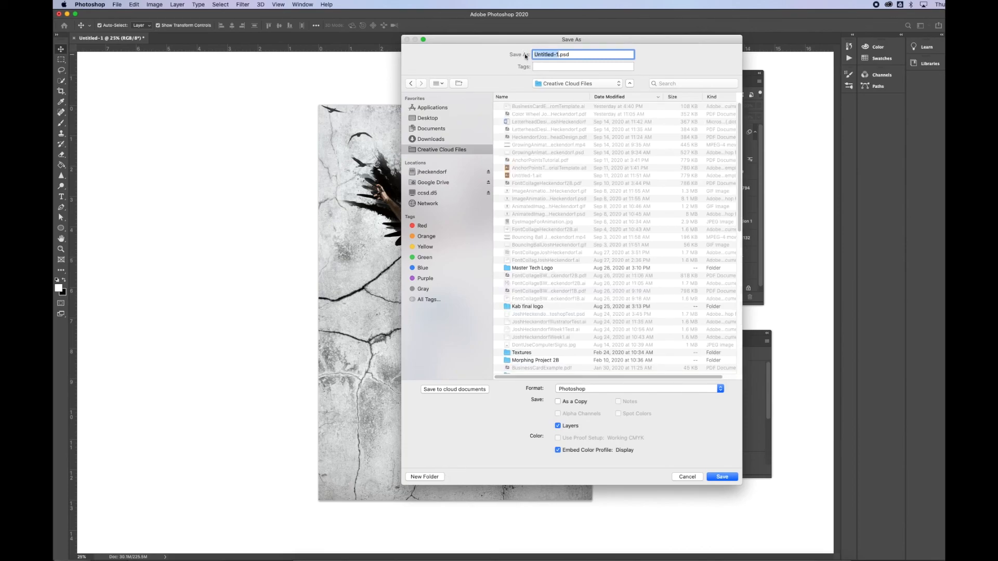
type("PhotoCollageExerciseJoshHeckendorf.p")
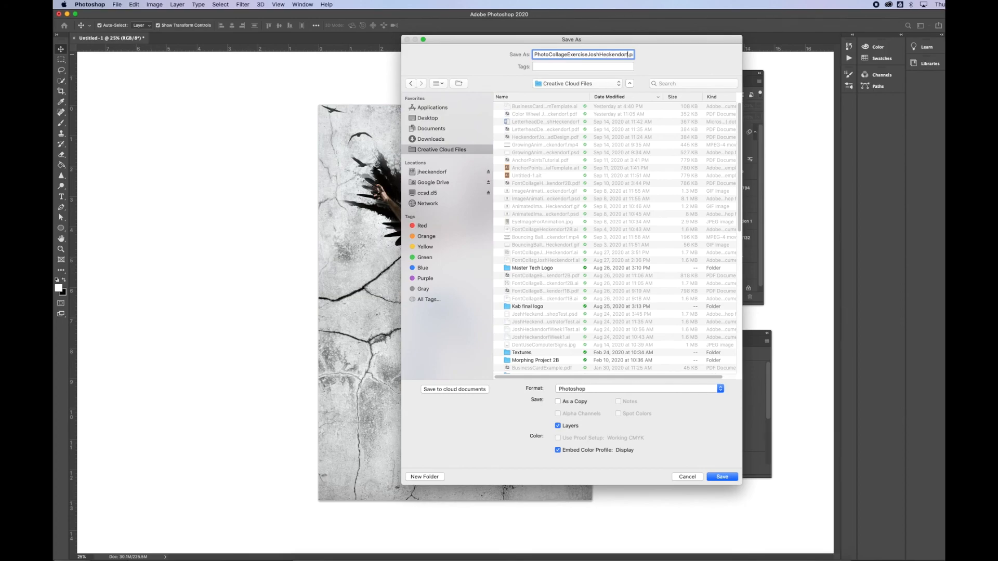
left_click(720, 477)
left_click(670, 251)
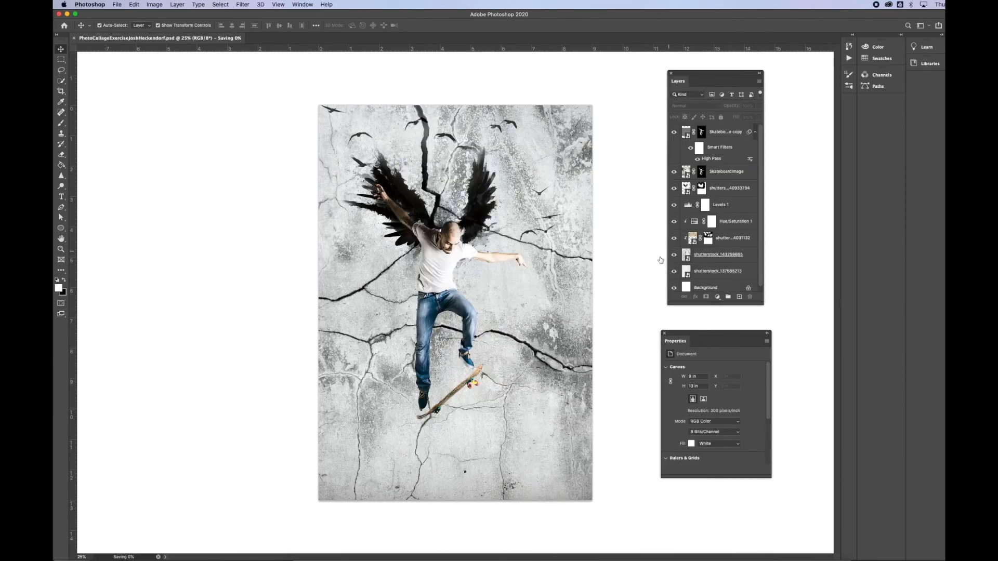